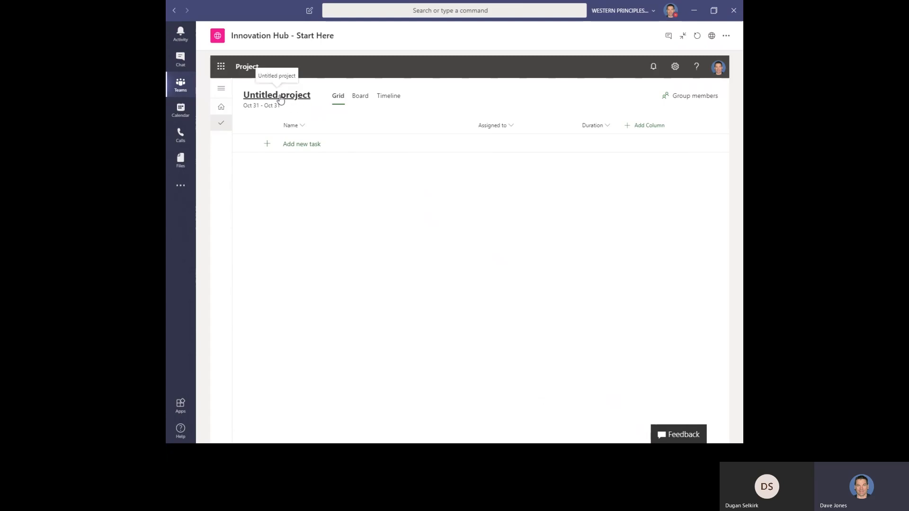
# Rename the untitled project to Collections Strategy.
pyautogui.click(280, 98)
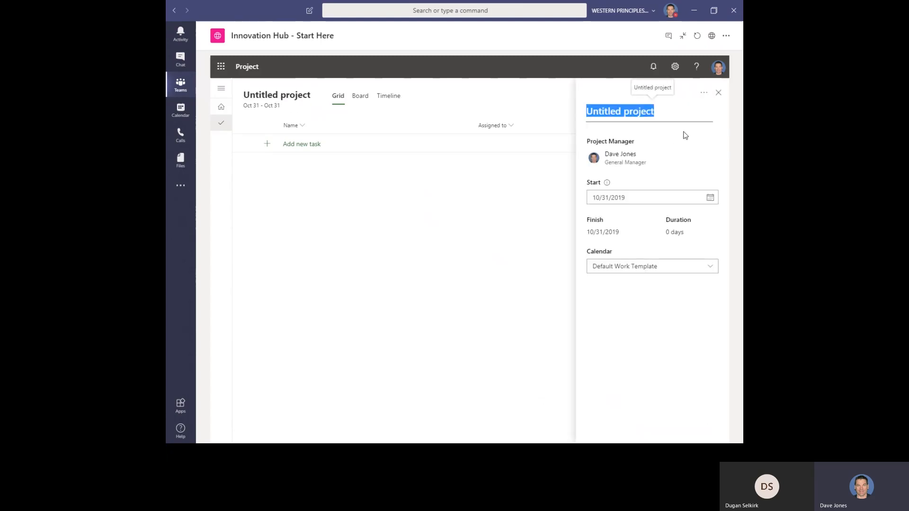
pyautogui.write('Collections Strategy')
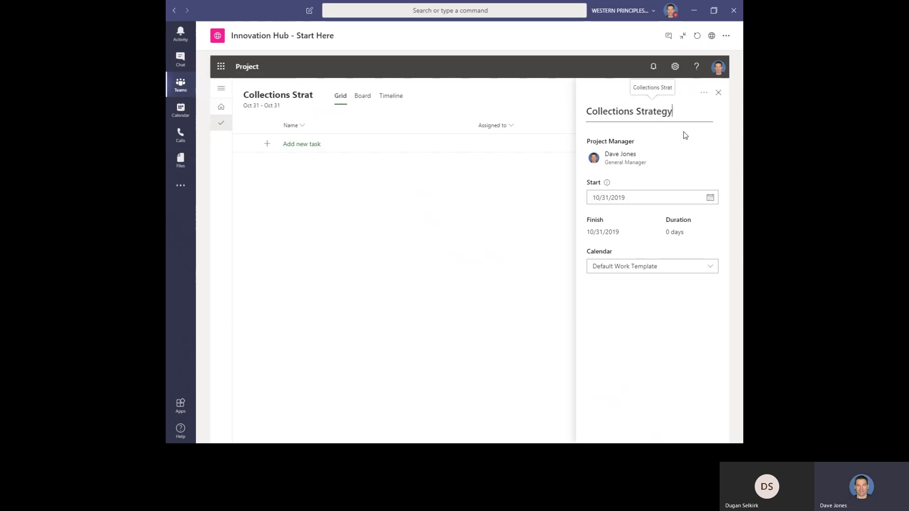
# Set the project's start date to 11/11/2019 using the date picker.
pyautogui.click(711, 198)
pyautogui.click(712, 198)
pyautogui.click(712, 198)
pyautogui.click(712, 198)
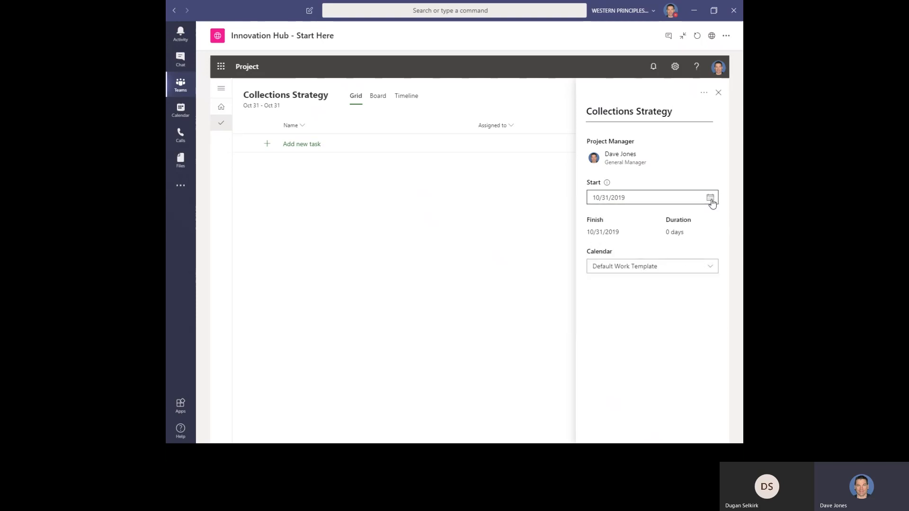
pyautogui.click(712, 198)
pyautogui.click(614, 220)
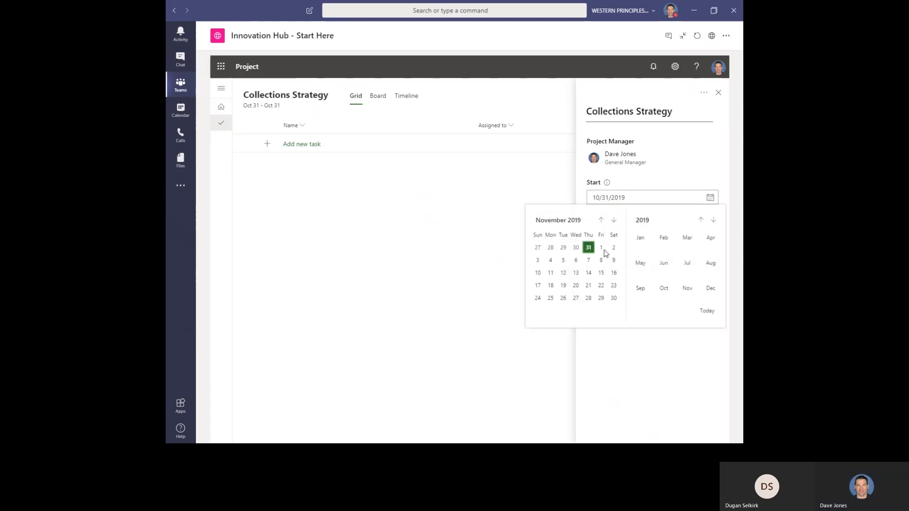
pyautogui.click(551, 273)
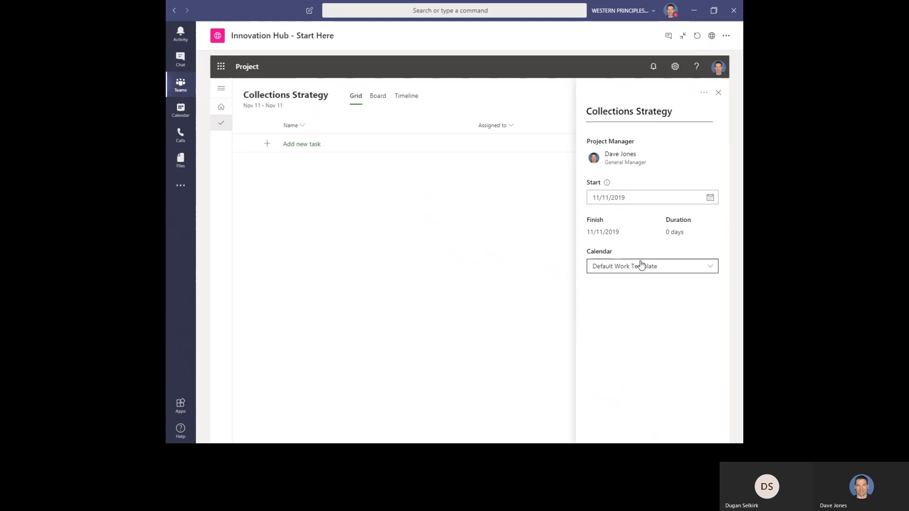
# Set the project calendar to 8 AM to 5 PM and close the project details panel.
pyautogui.click(653, 268)
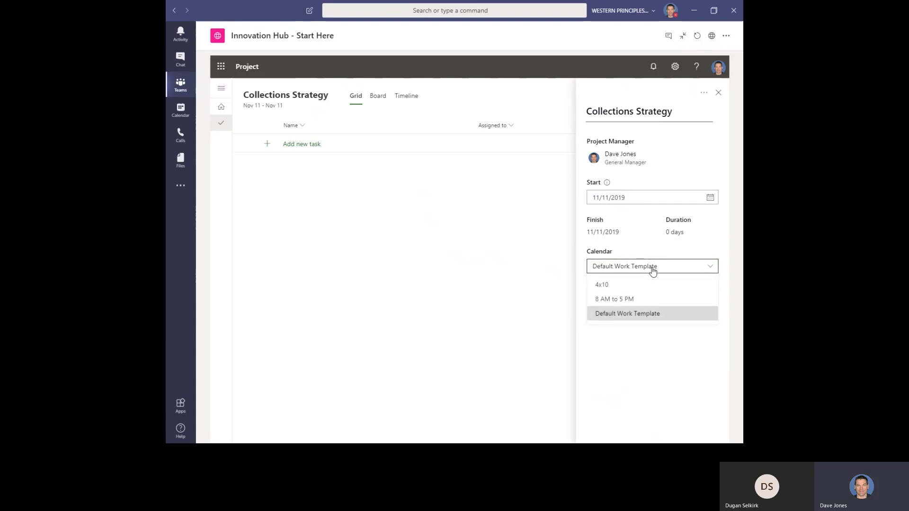
pyautogui.click(635, 302)
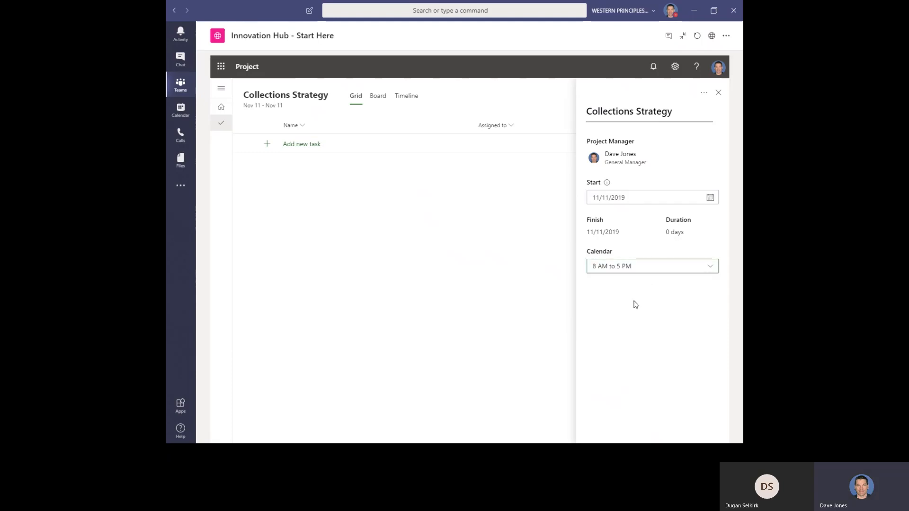
pyautogui.click(720, 93)
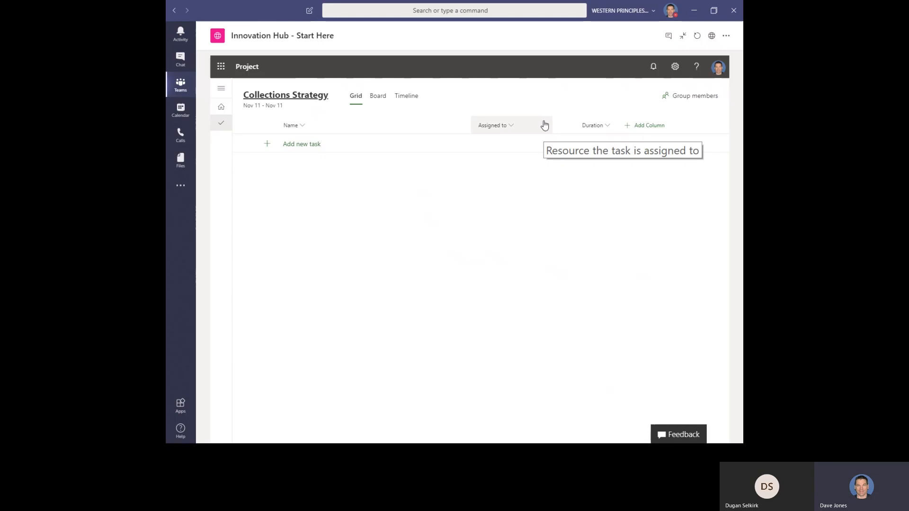
# Add the project to the existing Collections Strategy group instead of creating a new group.
pyautogui.click(680, 97)
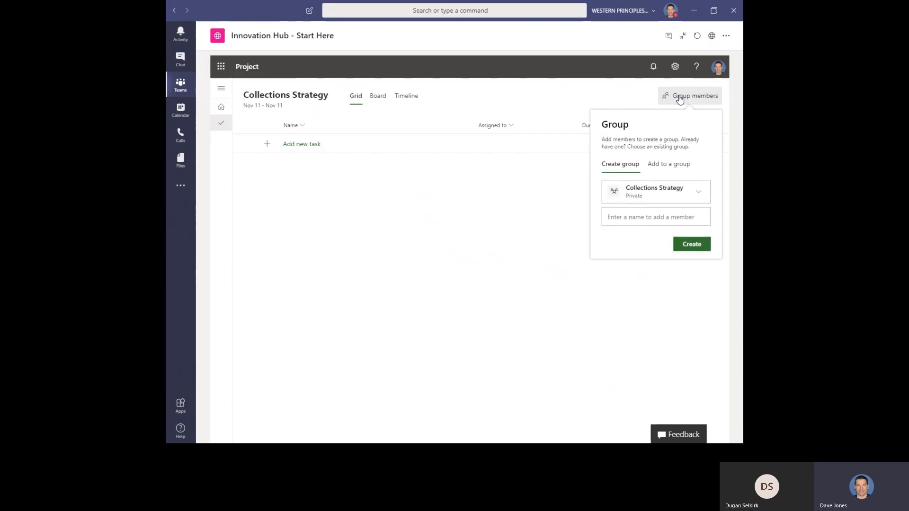
pyautogui.click(644, 218)
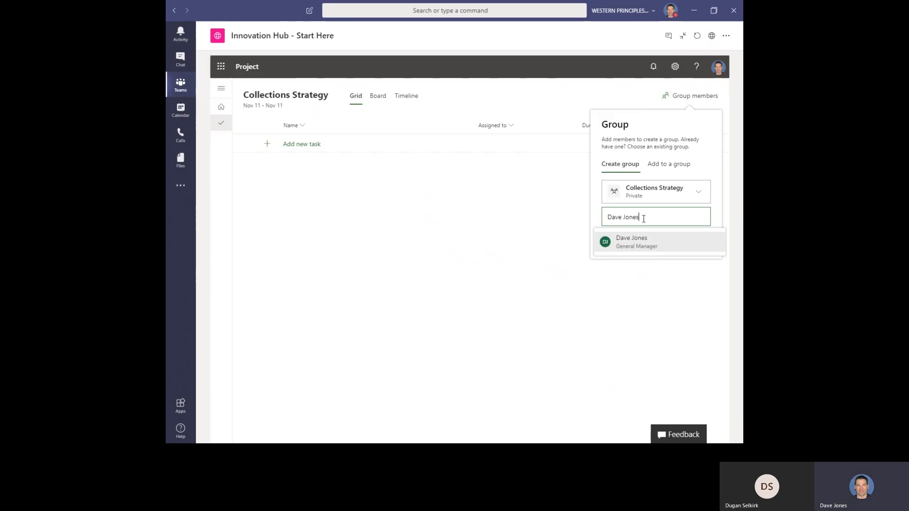
pyautogui.click(668, 166)
pyautogui.click(667, 165)
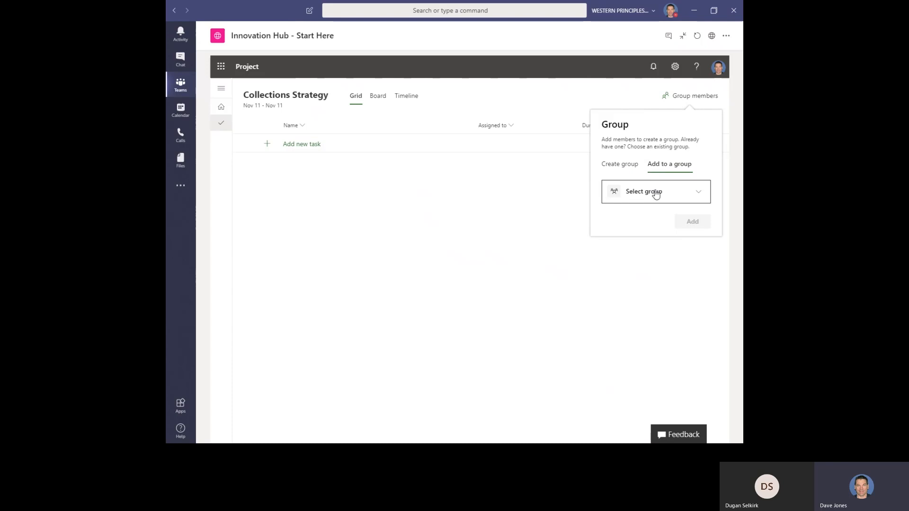
pyautogui.click(655, 194)
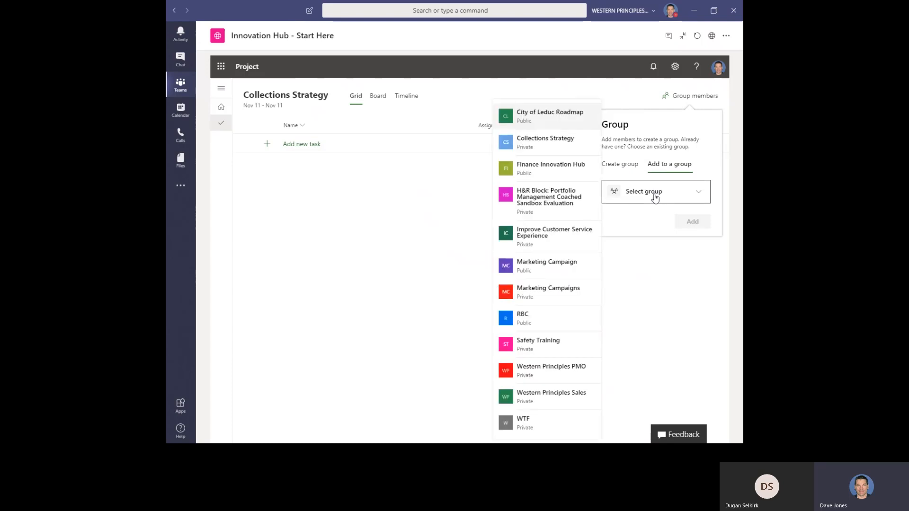
pyautogui.click(549, 142)
pyautogui.click(695, 222)
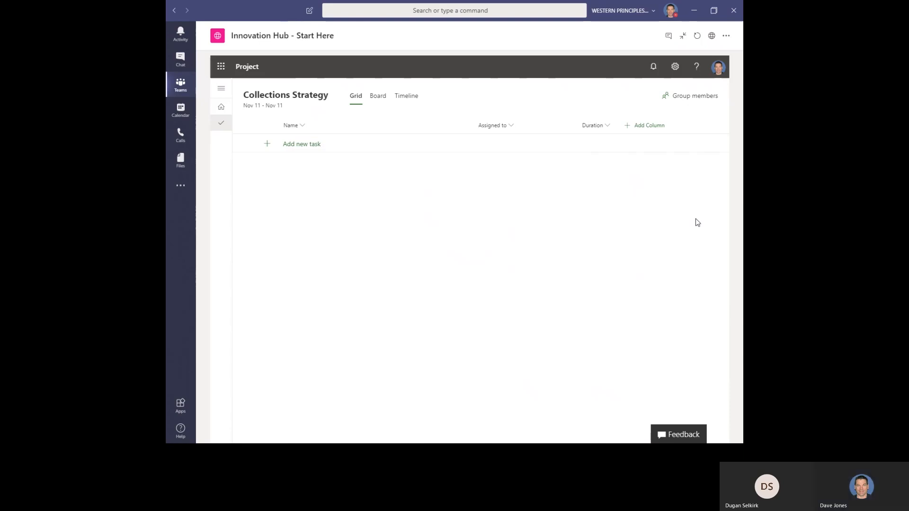
# Open the group members list to review who belongs to the project group.
pyautogui.click(686, 100)
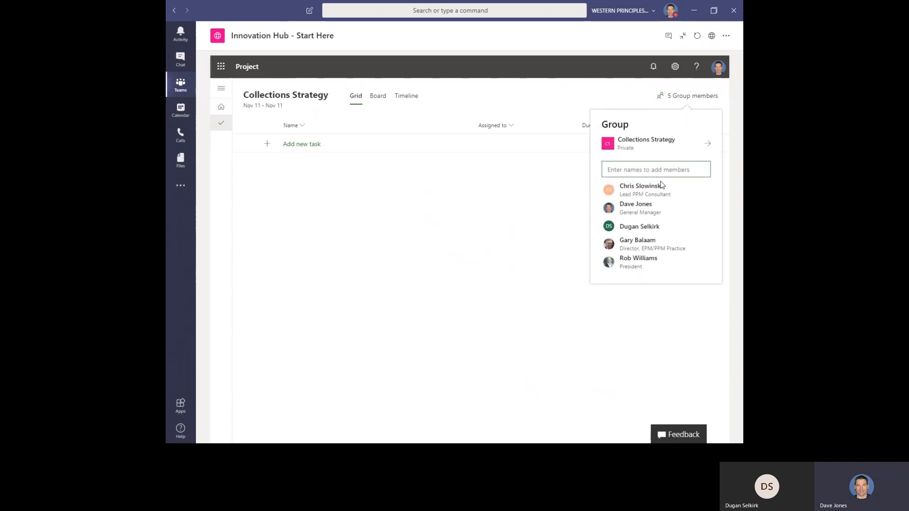
pyautogui.click(529, 102)
# Switch to the Board view and add the task 'Create 3-4 demand letter templates (based on $$ and days outstanding)'.
pyautogui.click(376, 98)
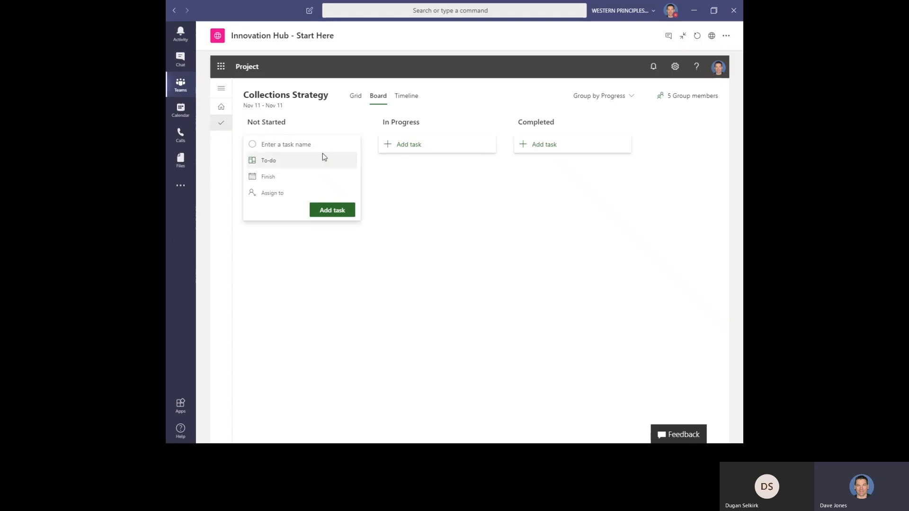
pyautogui.write('X')
pyautogui.press('BackSpace')
pyautogui.write('Create 3')
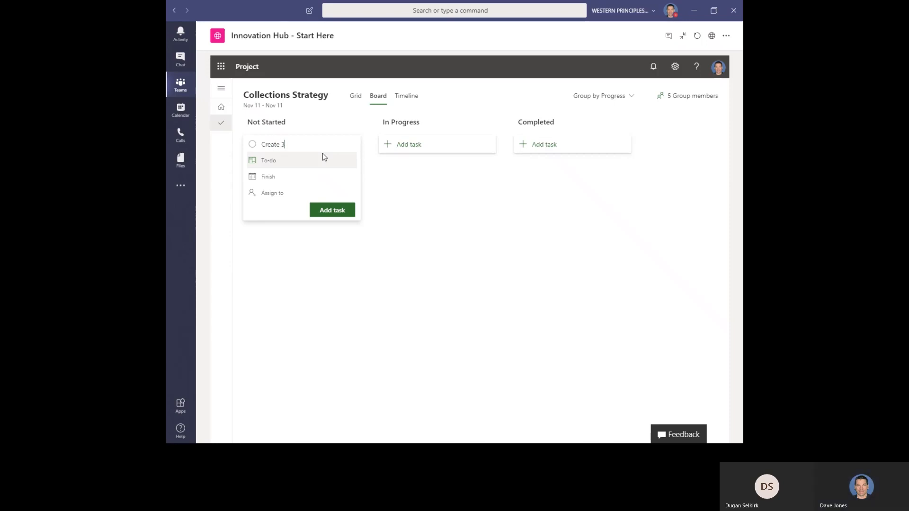
pyautogui.write('-4 demand letter templates (based on ')
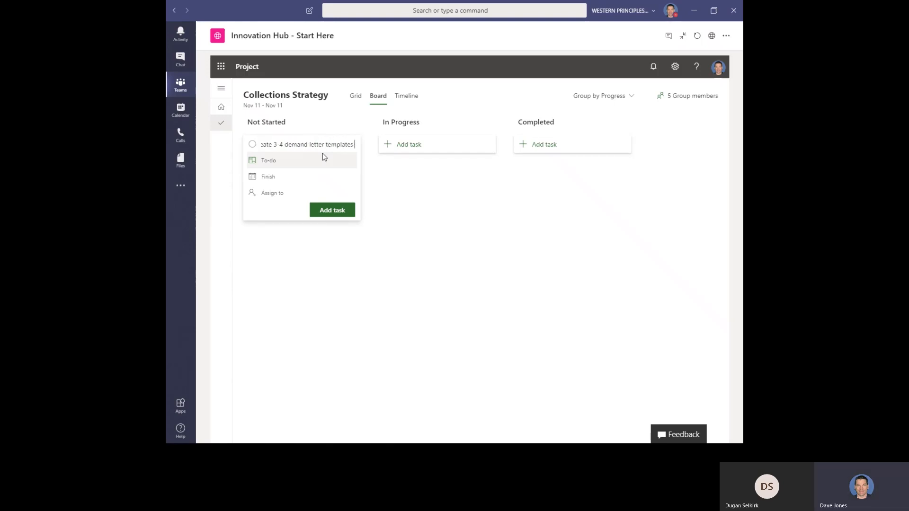
pyautogui.write('$$ and days out')
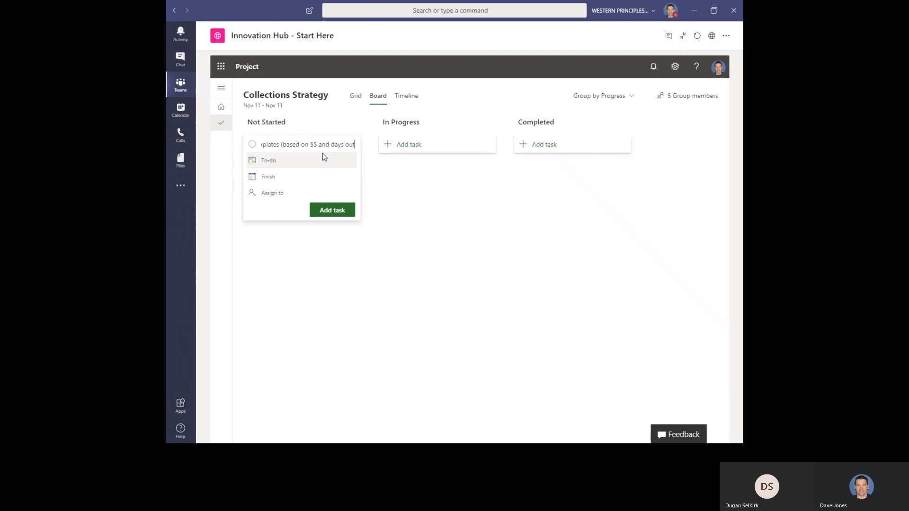
pyautogui.write('standing)')
pyautogui.press('Return')
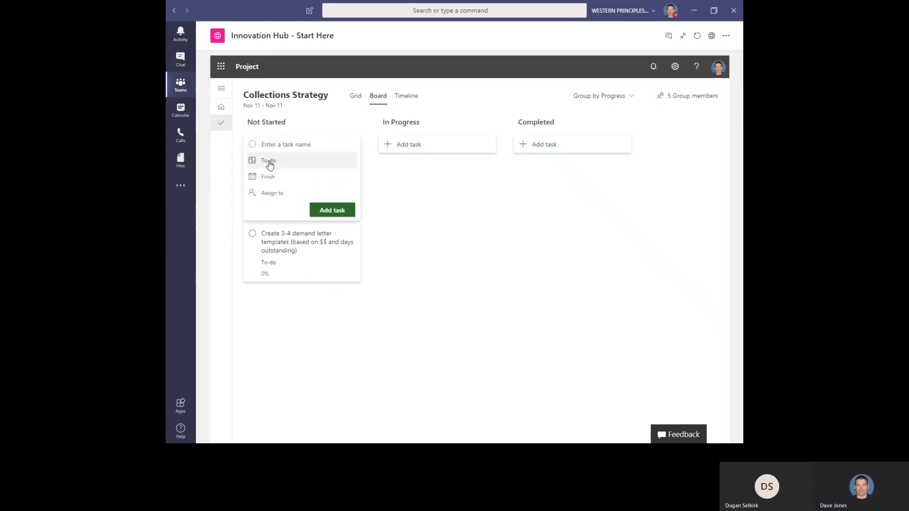
# Add another task named 'Check with legal for approval of letters.' to Not Started.
pyautogui.write('Che')
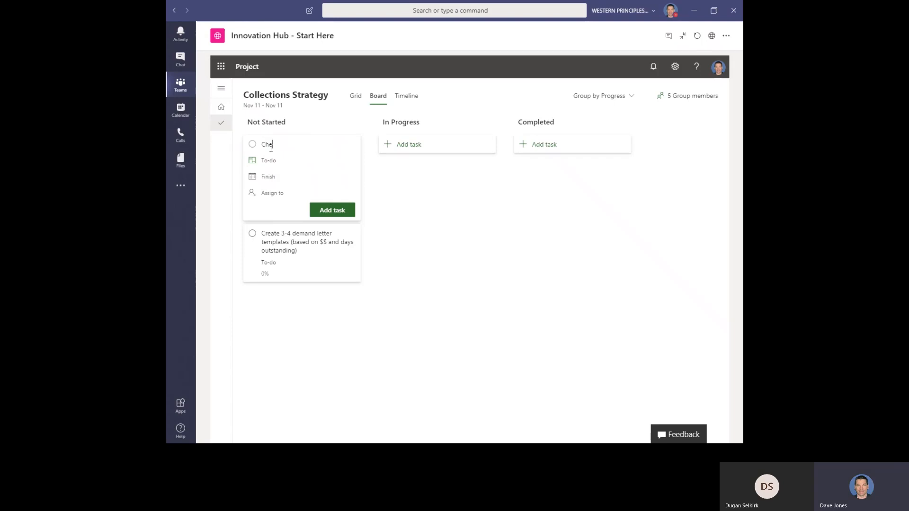
pyautogui.write('ck wit')
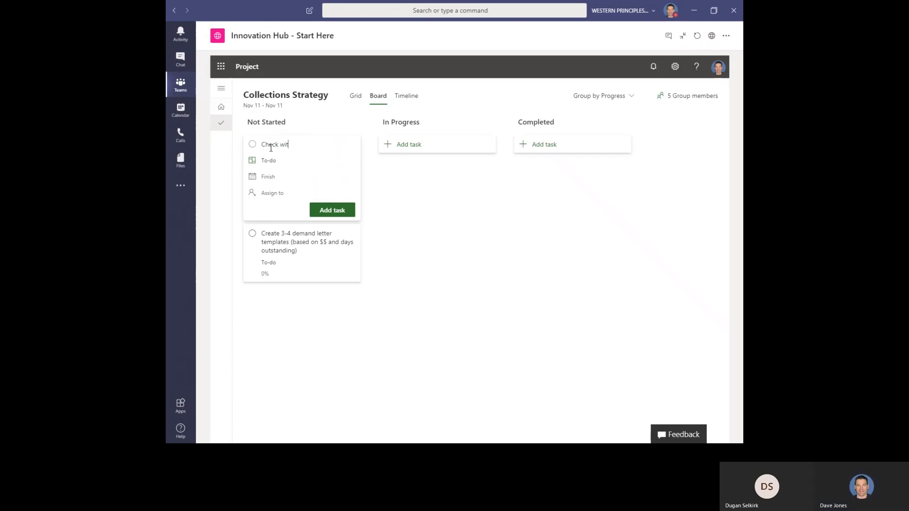
pyautogui.write('h legal ')
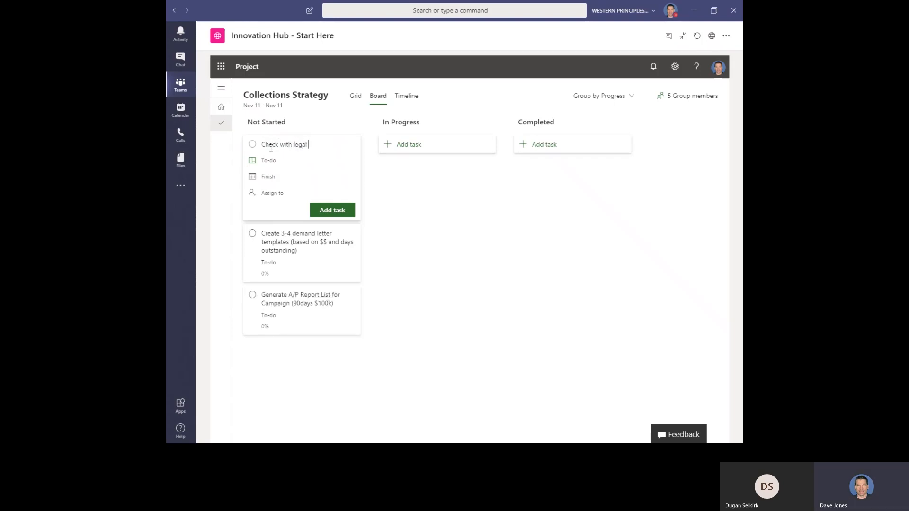
pyautogui.write('for approval of letters.')
pyautogui.press('Return')
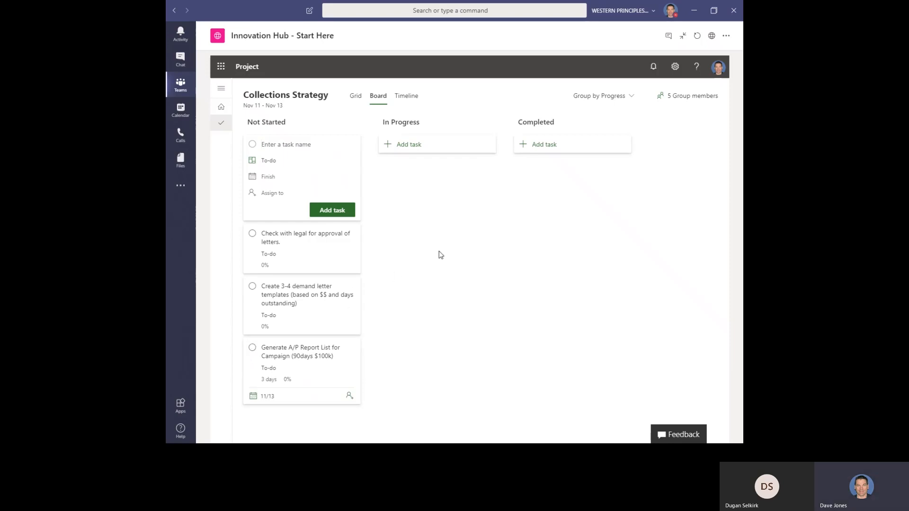
# Switch back to the Grid view and add a Dependents (after) column.
pyautogui.click(357, 99)
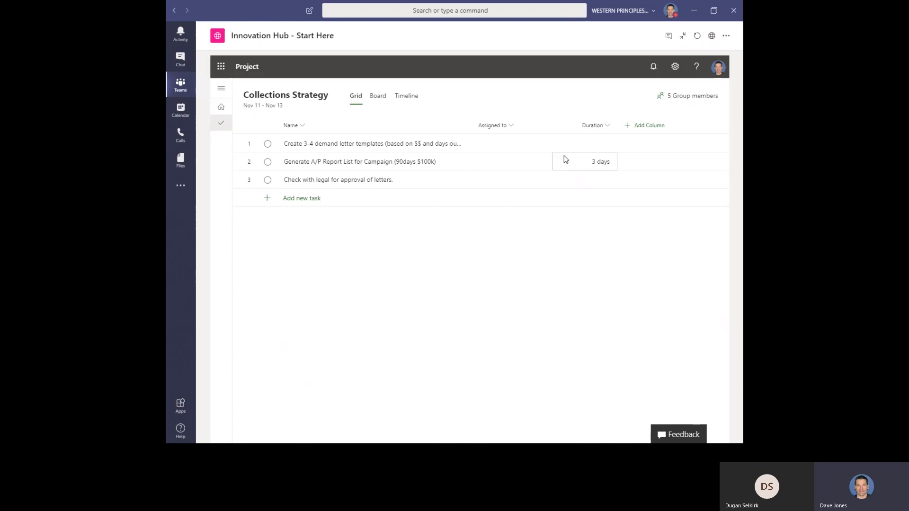
pyautogui.click(643, 133)
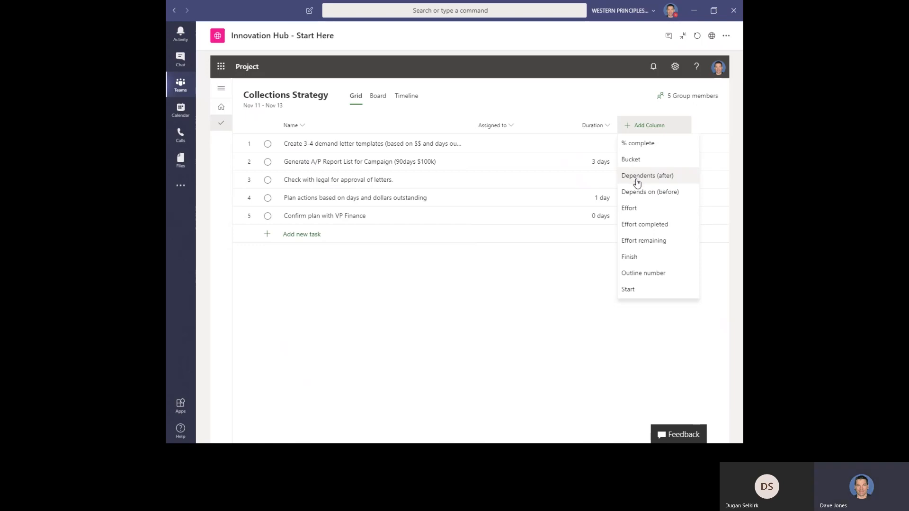
pyautogui.click(636, 176)
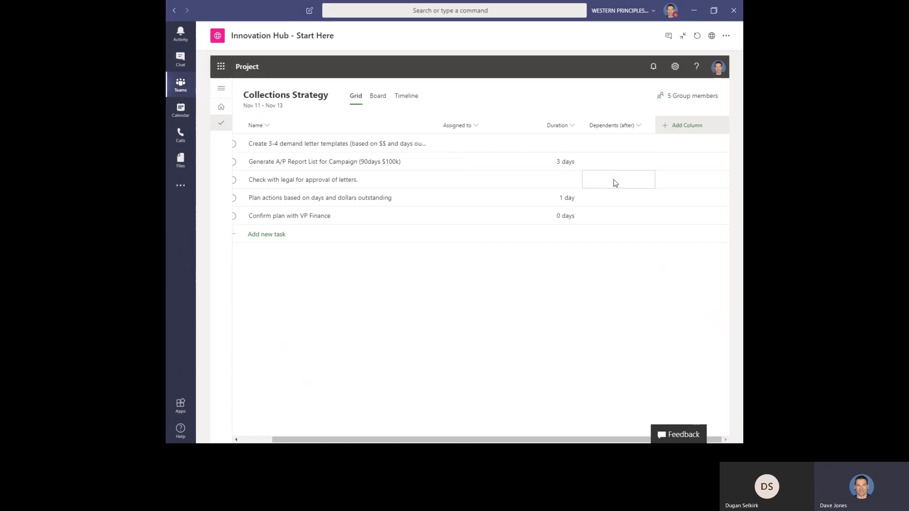
# Add a Start column to the task grid.
pyautogui.click(689, 132)
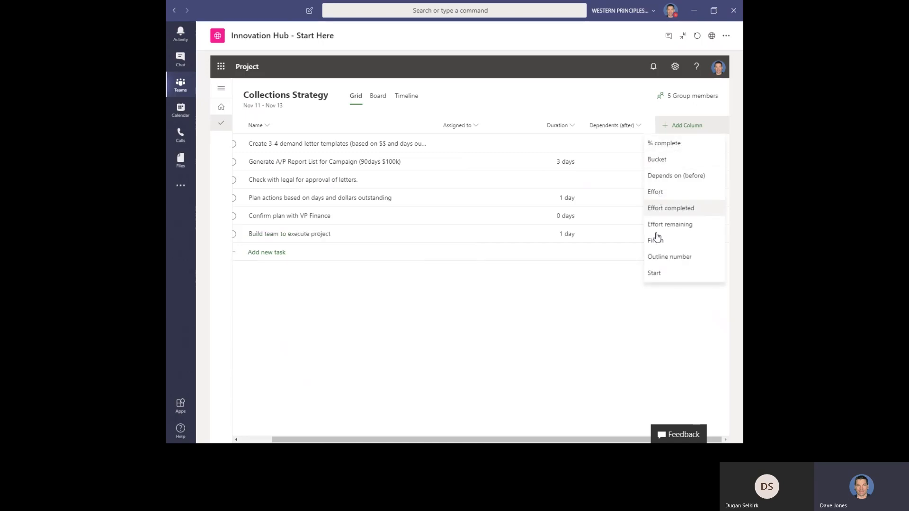
pyautogui.click(654, 274)
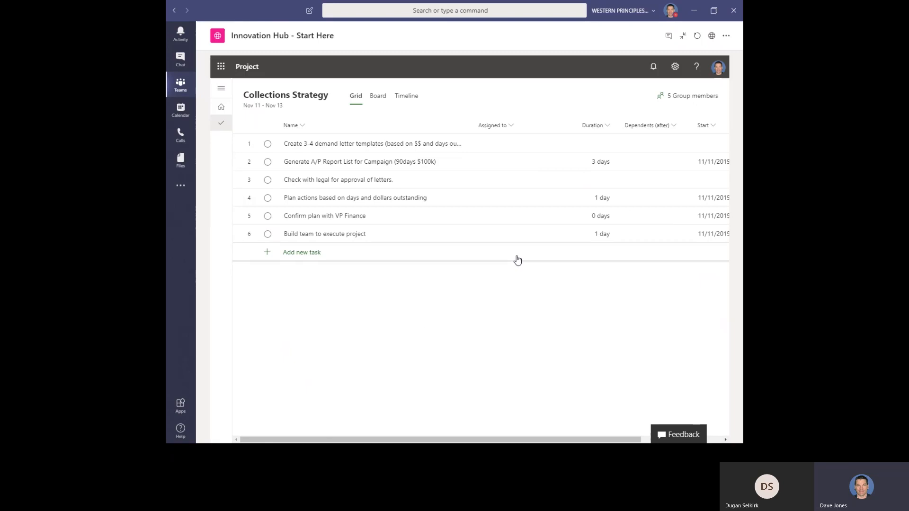
# Set the duration of the 'Check with legal for approval of letters.' task to 2 days.
pyautogui.click(599, 150)
pyautogui.click(598, 151)
pyautogui.press('Return')
pyautogui.press('Down')
pyautogui.press('Down')
pyautogui.press('Up')
pyautogui.write('2')
pyautogui.press('Return')
# Open the demand letter templates task details and add the note 'Templates should be short letters that are easy to use for communictaions.'.
pyautogui.moveTo(441, 151)
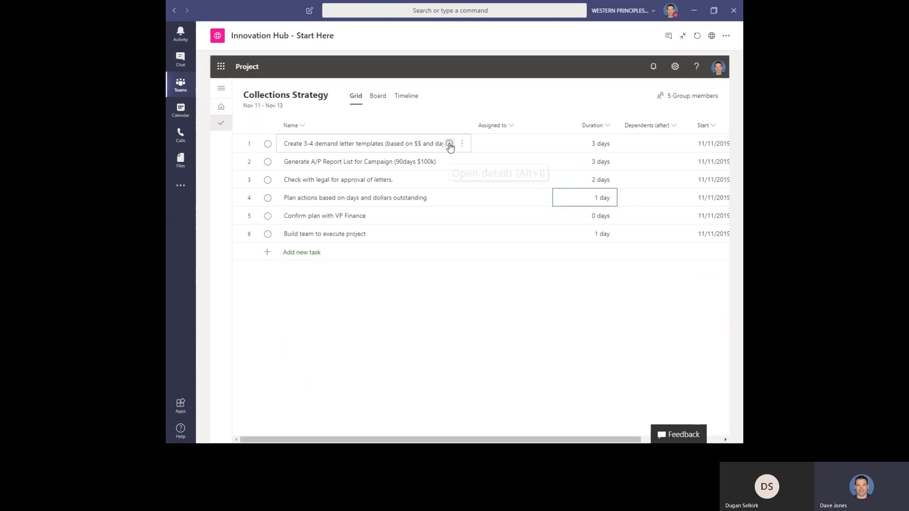
pyautogui.click(449, 144)
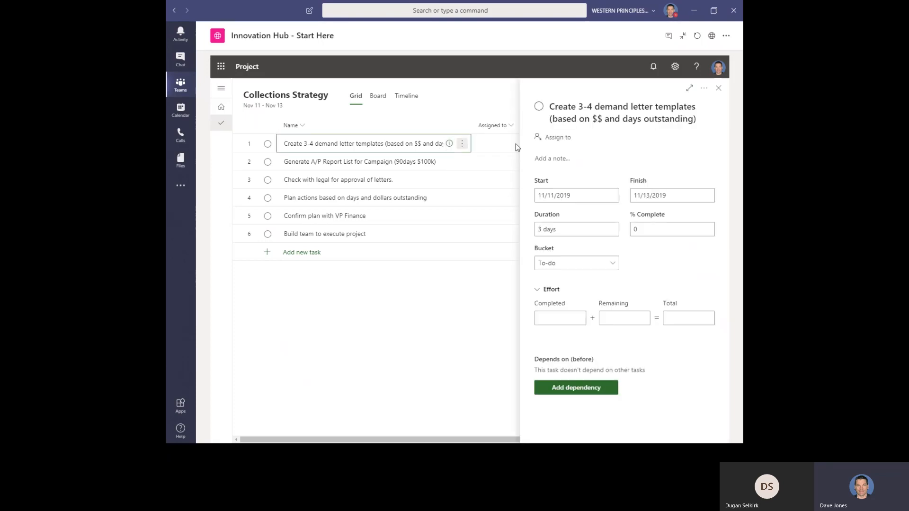
pyautogui.click(551, 158)
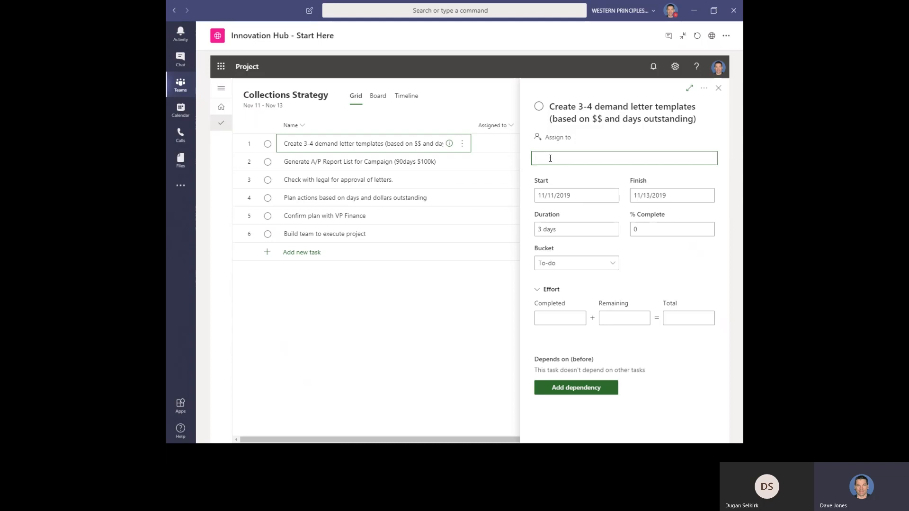
pyautogui.write('Temp')
pyautogui.write('late')
pyautogui.press('BackSpace')
pyautogui.press('BackSpace')
pyautogui.write('lates shouolo')
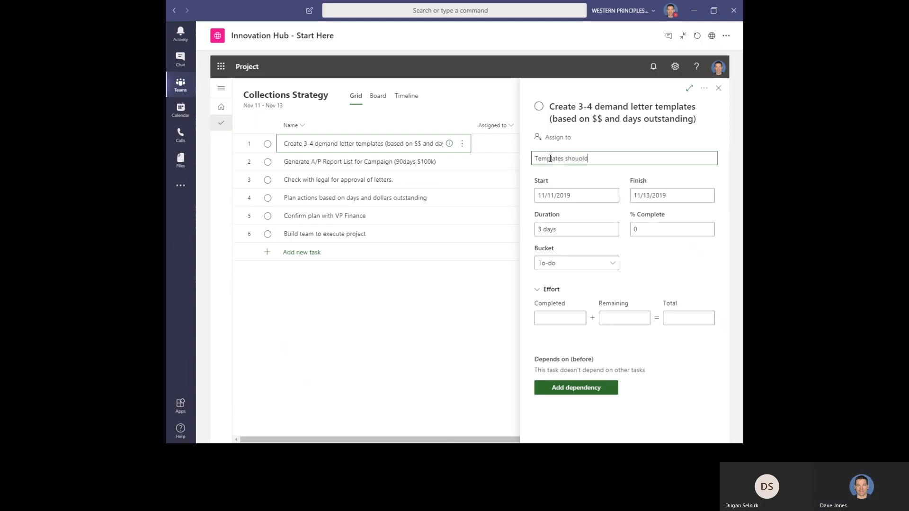
pyautogui.write('ld be short letters that are')
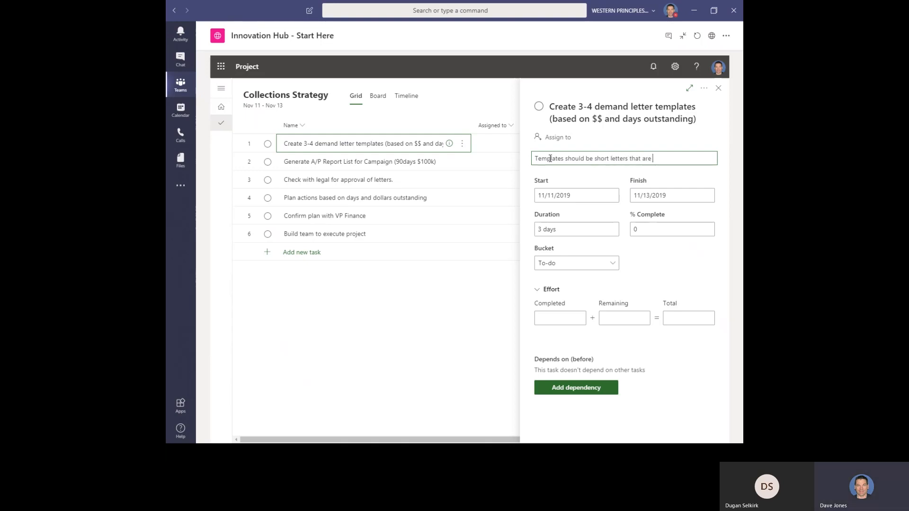
pyautogui.write(' easy to')
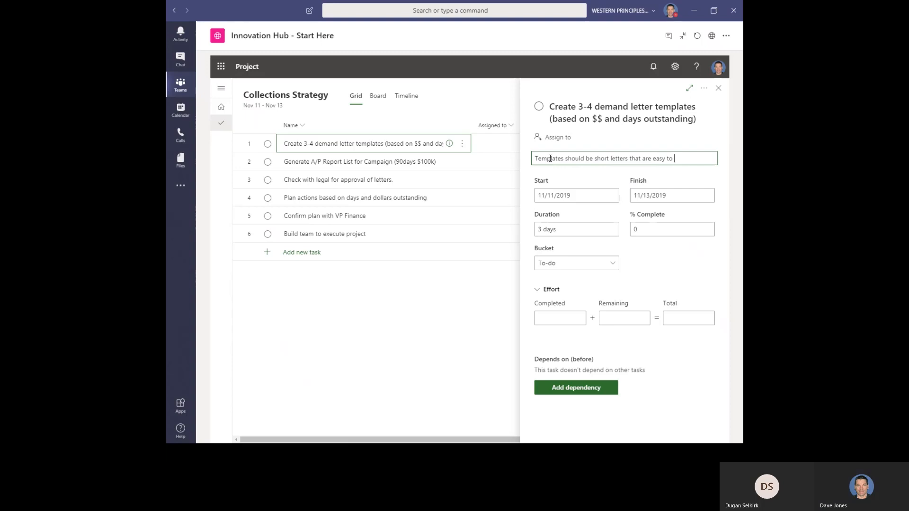
pyautogui.write(' coe for communictaions.')
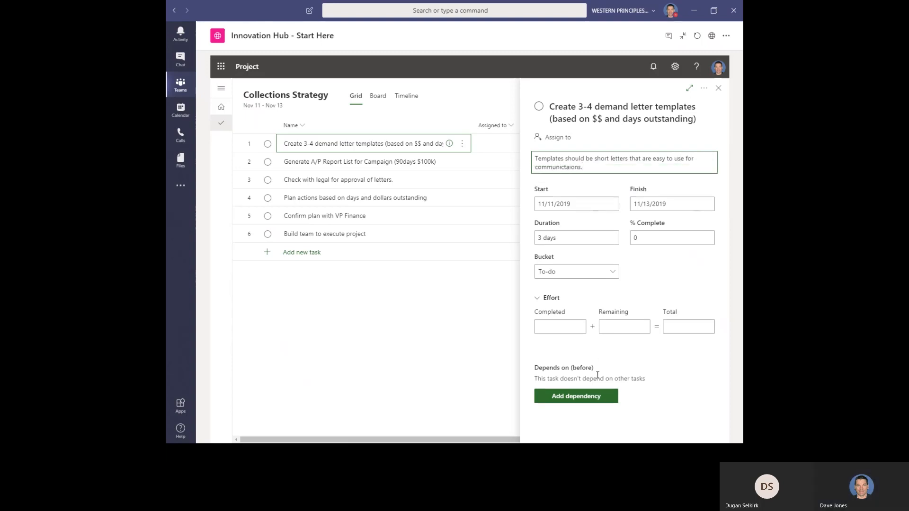
# Correct the misspelled word in the demand letter templates note to 'communications.'.
pyautogui.press('BackSpace')
pyautogui.press('BackSpace')
pyautogui.press('BackSpace')
pyautogui.press('BackSpace')
pyautogui.press('BackSpace')
pyautogui.press('BackSpace')
pyautogui.press('BackSpace')
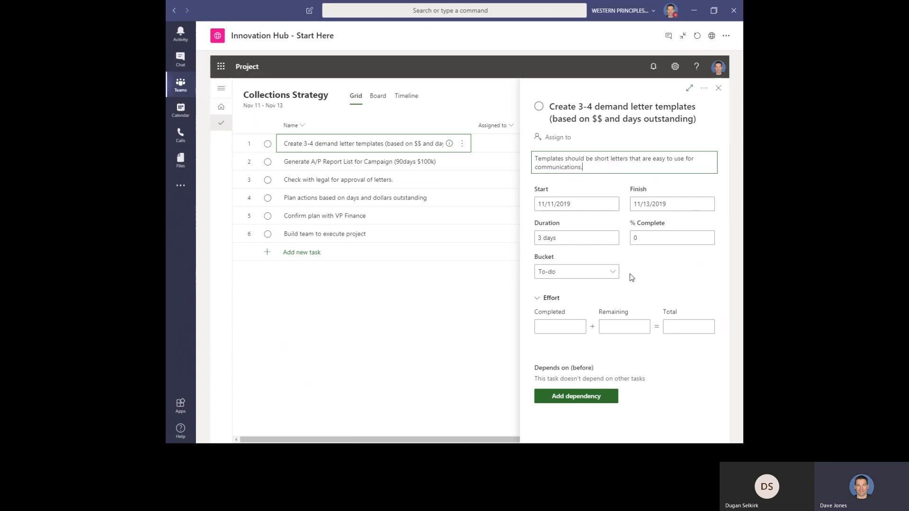
# Assign a team member to the demand letter templates task and close the task details.
pyautogui.click(559, 139)
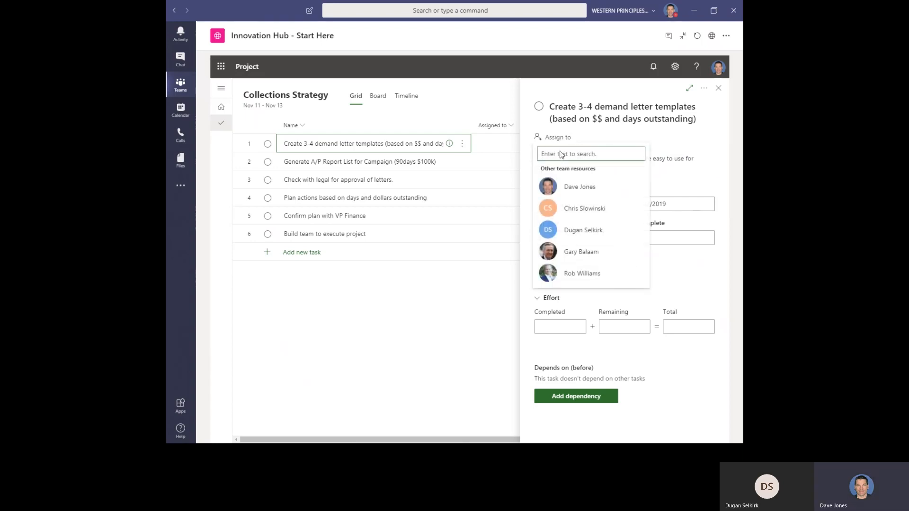
pyautogui.click(572, 192)
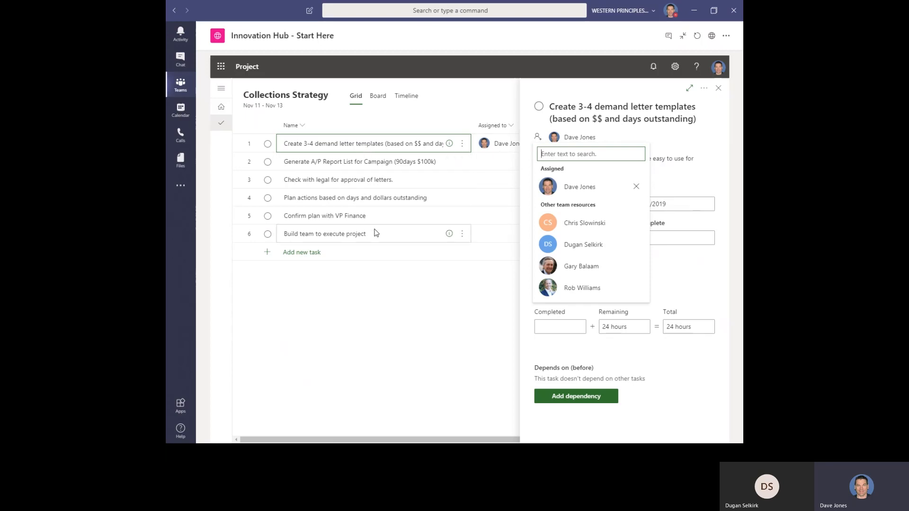
pyautogui.click(384, 123)
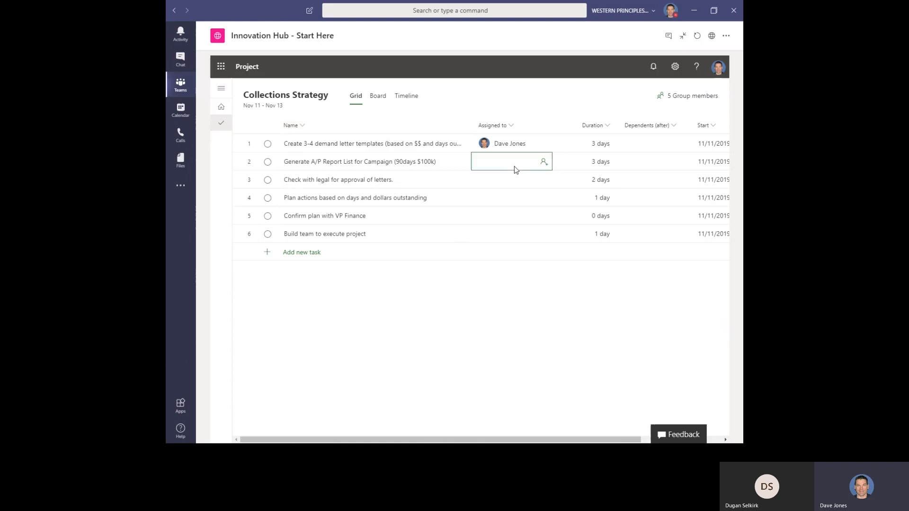
# Assign two team members to the Generate A/P Report List for Campaign task.
pyautogui.click(545, 163)
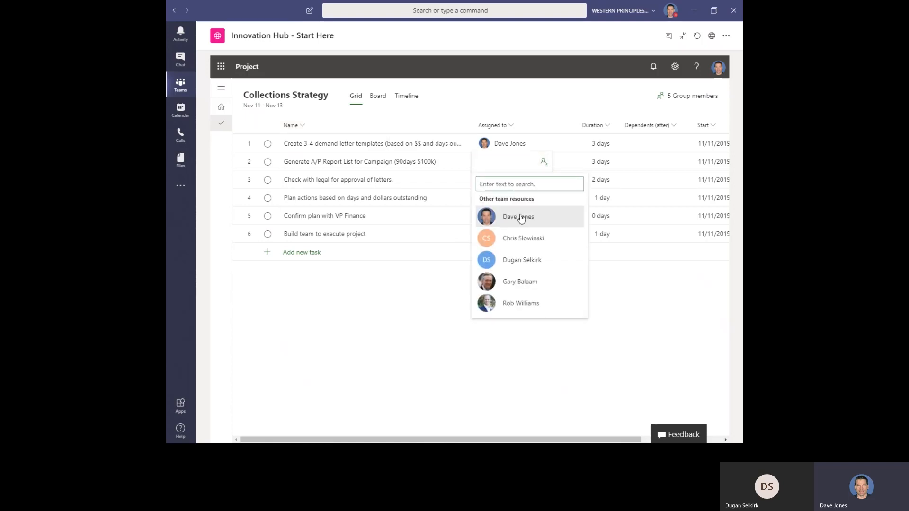
pyautogui.click(521, 238)
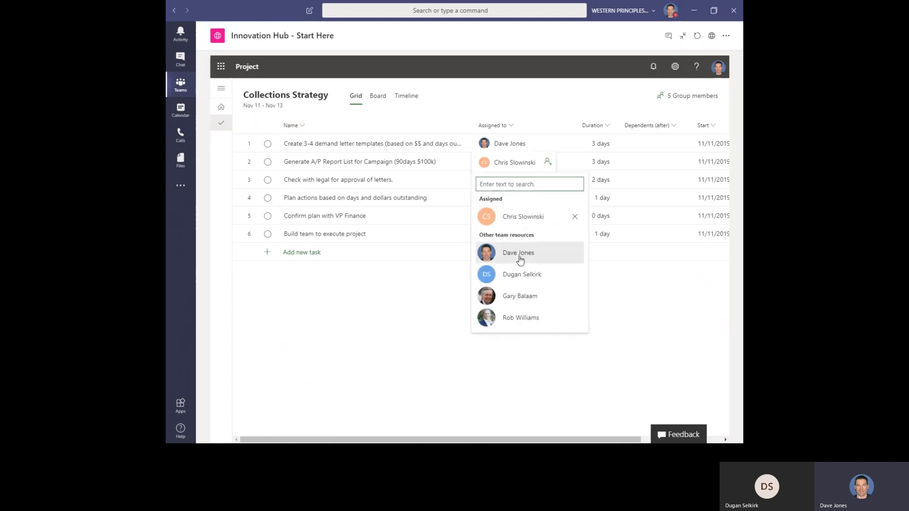
pyautogui.click(521, 275)
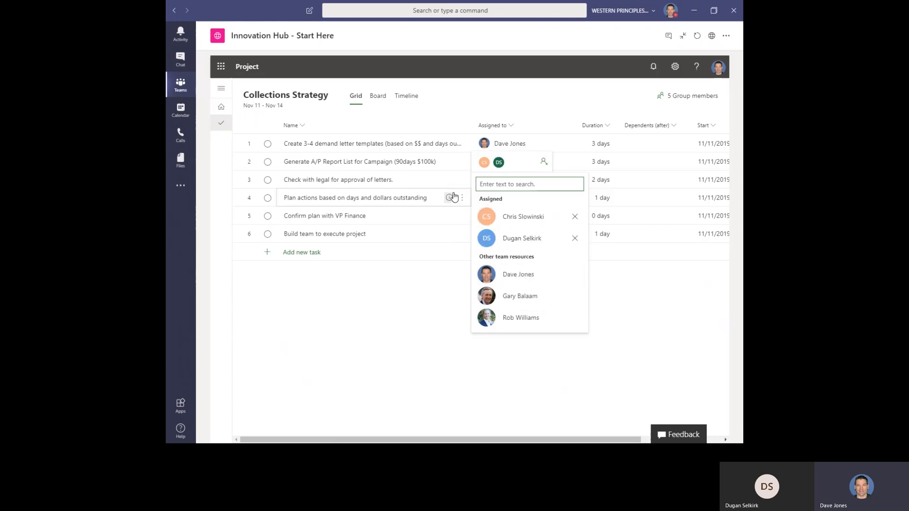
pyautogui.click(462, 179)
# Assign two team members to the 'Check with legal for approval of letters.' task.
pyautogui.click(549, 183)
pyautogui.click(544, 181)
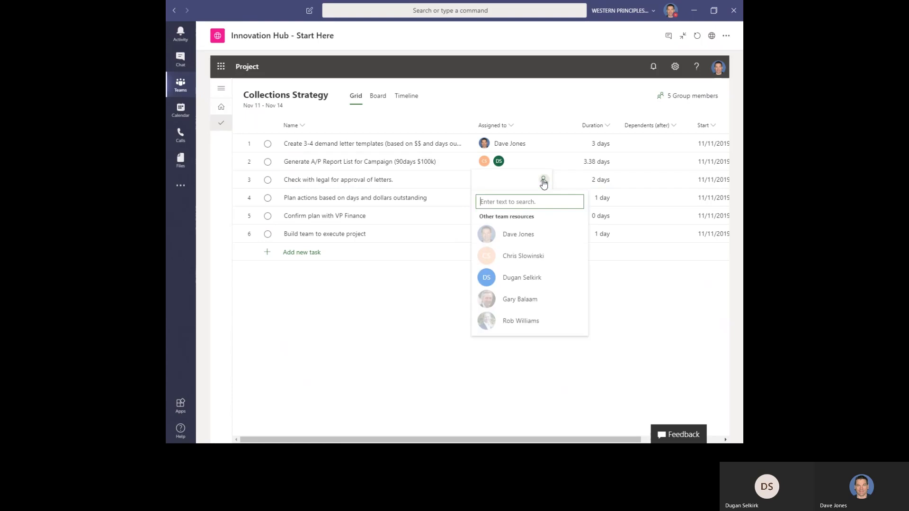
pyautogui.click(514, 282)
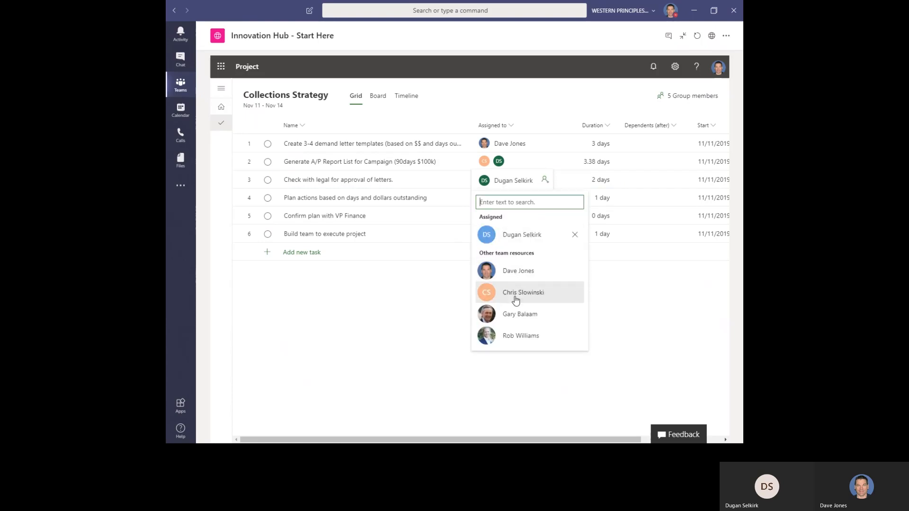
pyautogui.click(513, 315)
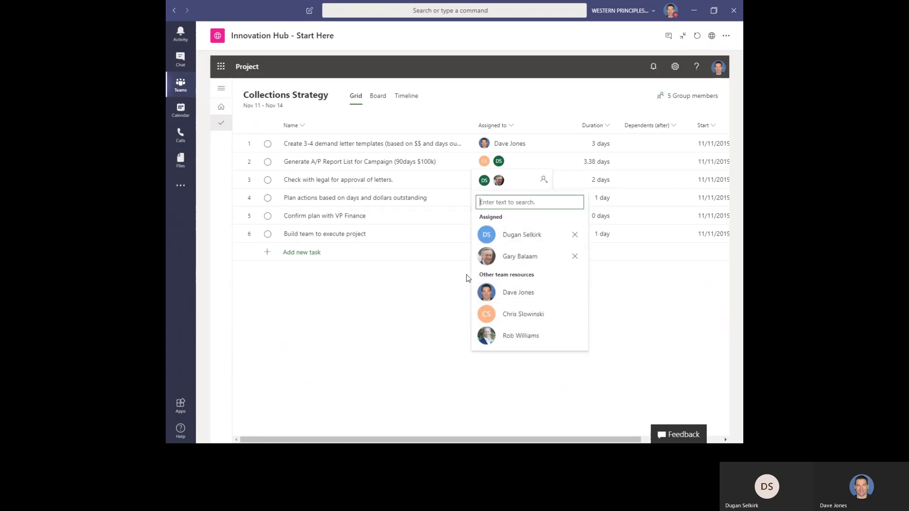
pyautogui.click(444, 284)
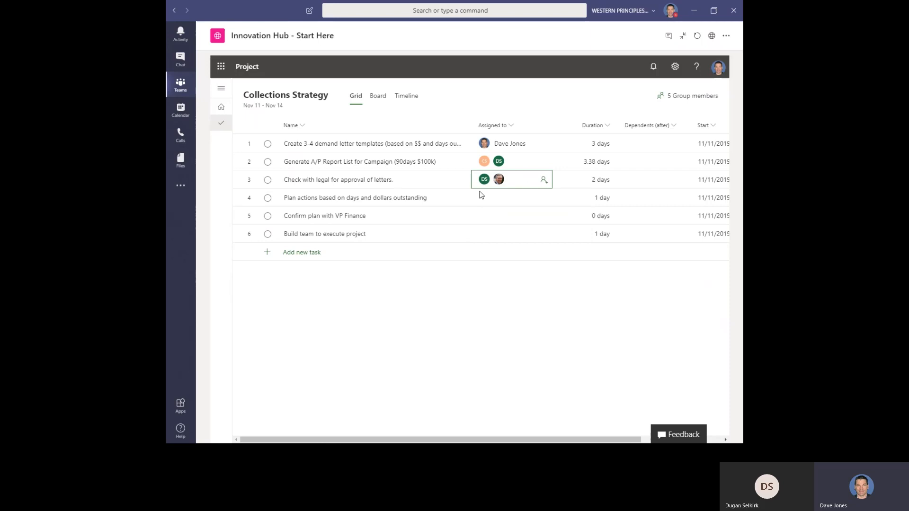
# In the Timeline, shorten the demand letter templates task to 2 days and link it to the legal approval task.
pyautogui.click(410, 99)
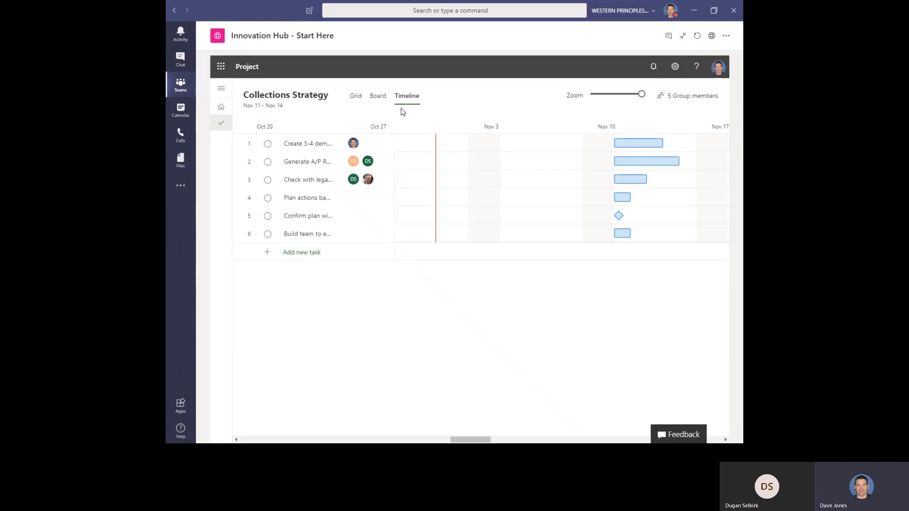
pyautogui.moveTo(638, 142)
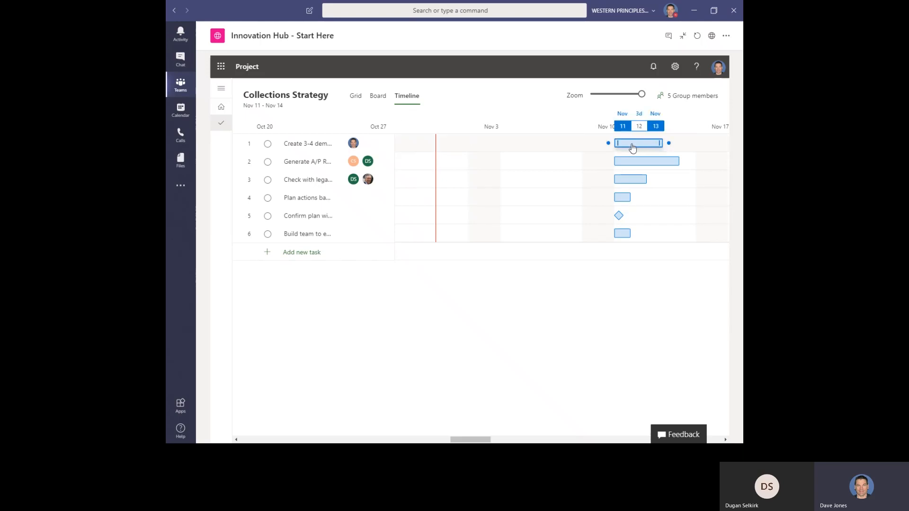
pyautogui.moveTo(663, 143); pyautogui.dragTo(639, 145)
pyautogui.moveTo(679, 143); pyautogui.dragTo(649, 147)
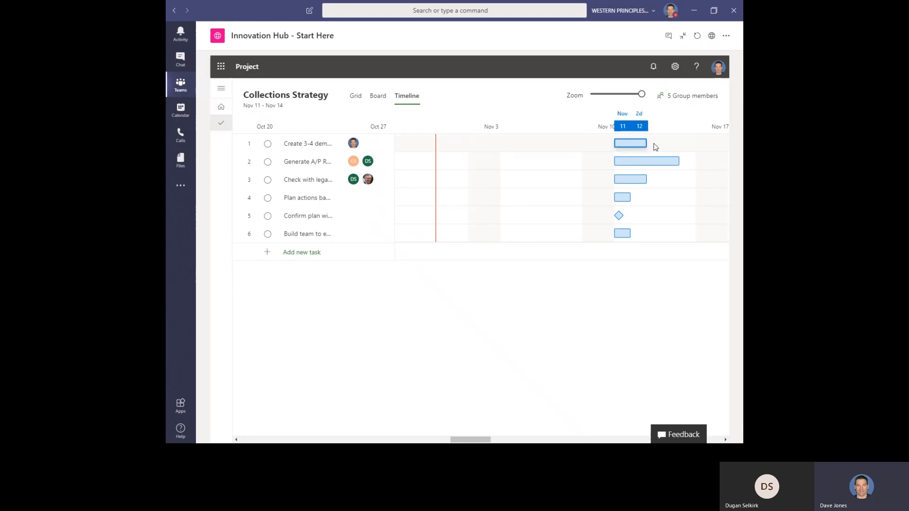
pyautogui.moveTo(652, 143); pyautogui.dragTo(611, 184)
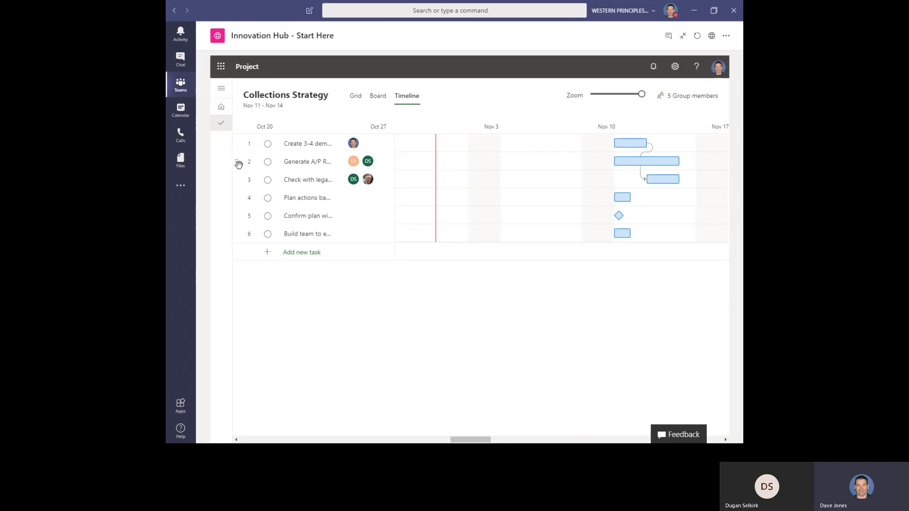
# Move the Generate A/P Report task to the top and link it as predecessor of the demand letter templates task.
pyautogui.moveTo(239, 161); pyautogui.dragTo(239, 139)
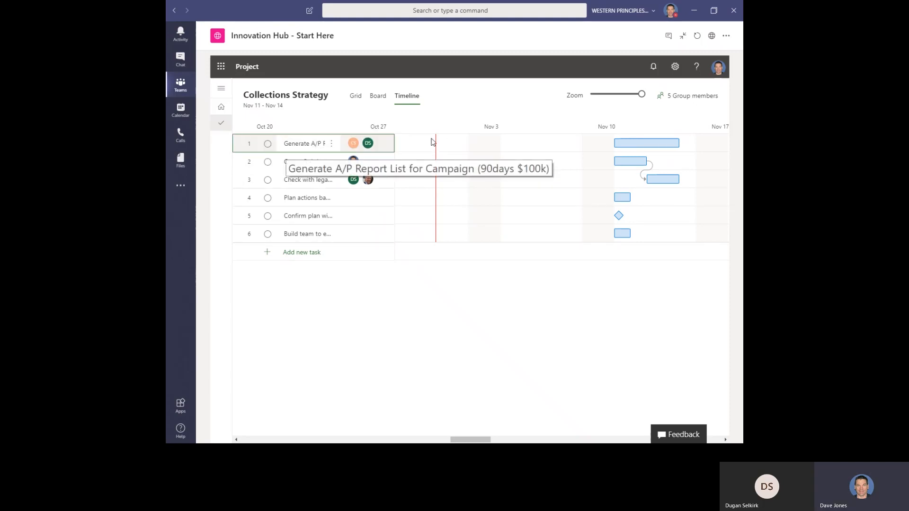
pyautogui.moveTo(666, 143)
pyautogui.moveTo(685, 143); pyautogui.dragTo(608, 161)
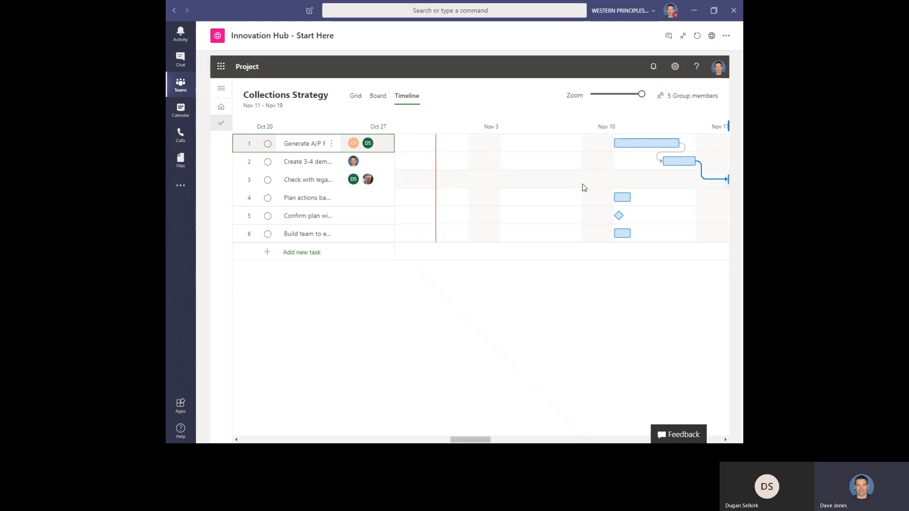
# Zoom the timeline out and scroll to the Generate A/P Report task.
pyautogui.moveTo(641, 95); pyautogui.dragTo(616, 95)
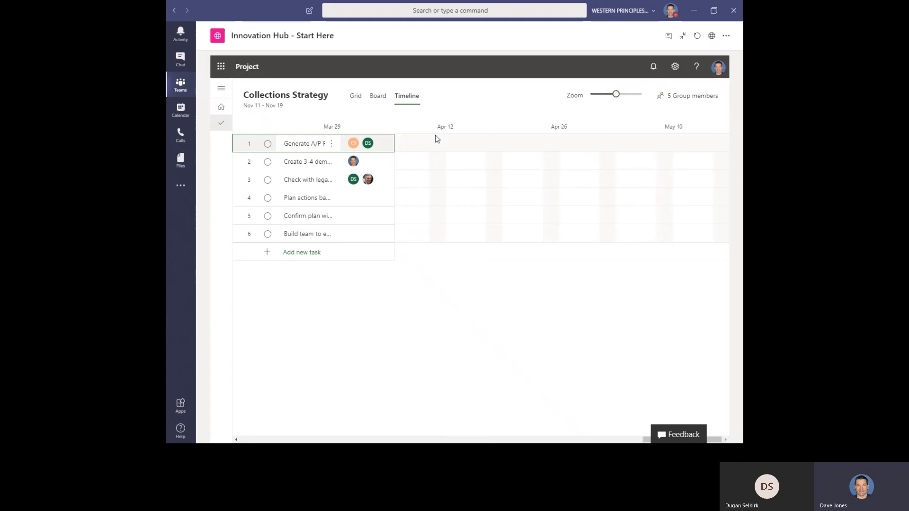
pyautogui.click(332, 144)
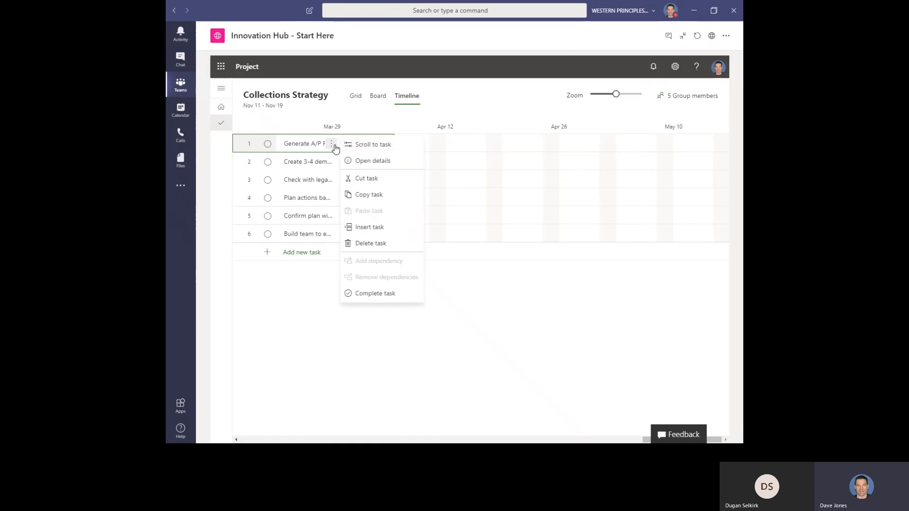
pyautogui.click(366, 145)
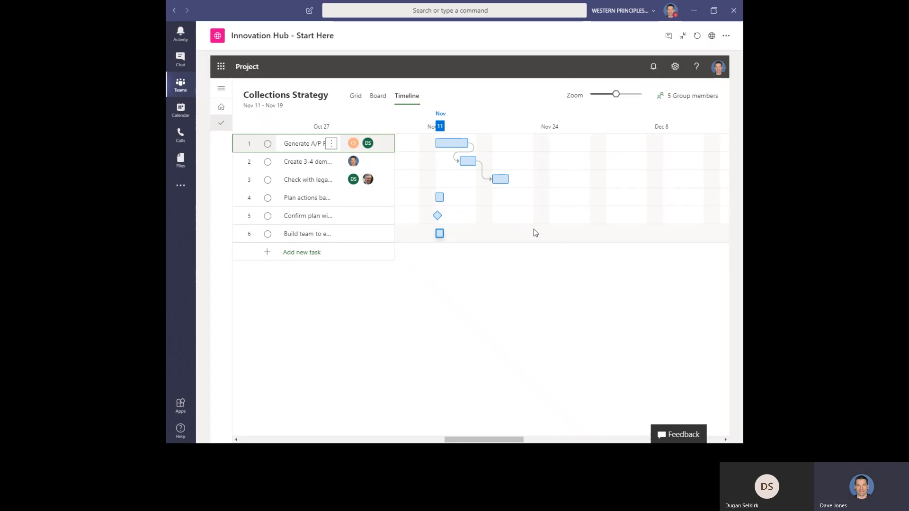
# Open the Collections Strategy - 2 project from the home page and view its Board.
pyautogui.click(221, 107)
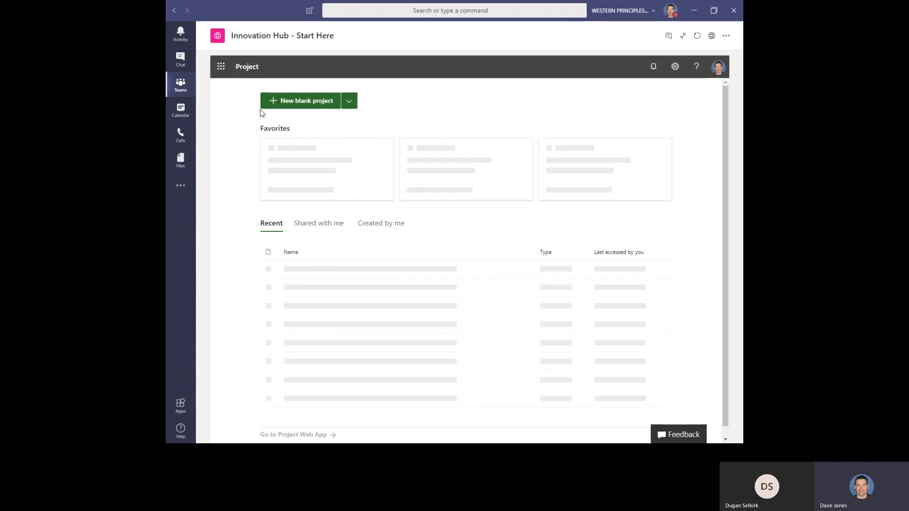
pyautogui.click(300, 169)
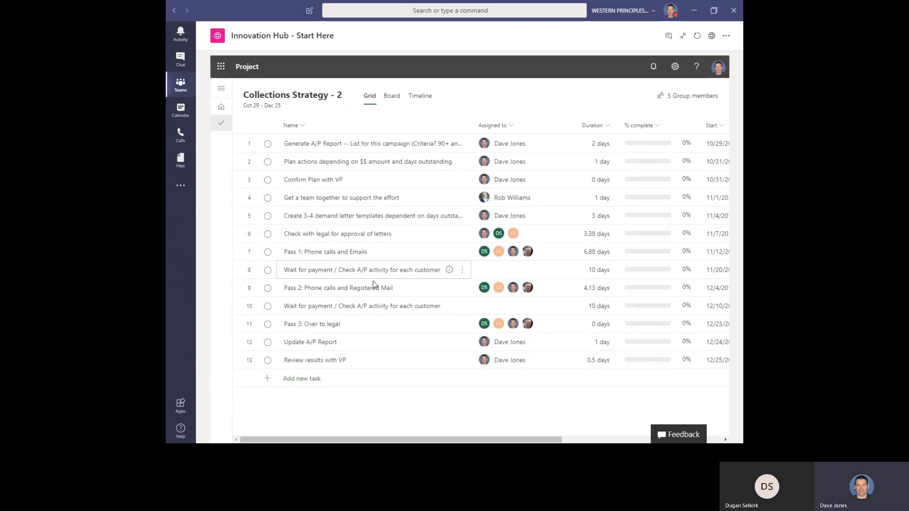
pyautogui.click(393, 100)
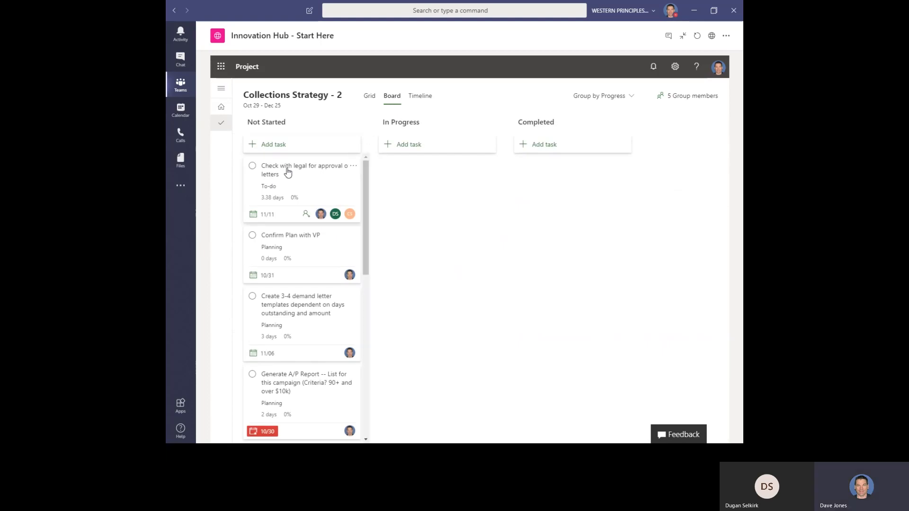
# Switch to the Timeline and mark the Generate A/P Report task as complete.
pyautogui.click(422, 99)
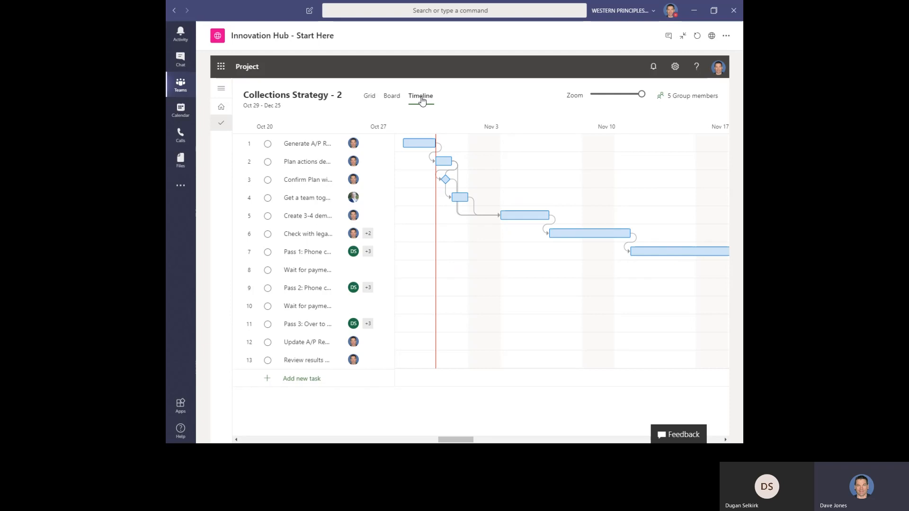
pyautogui.moveTo(401, 147)
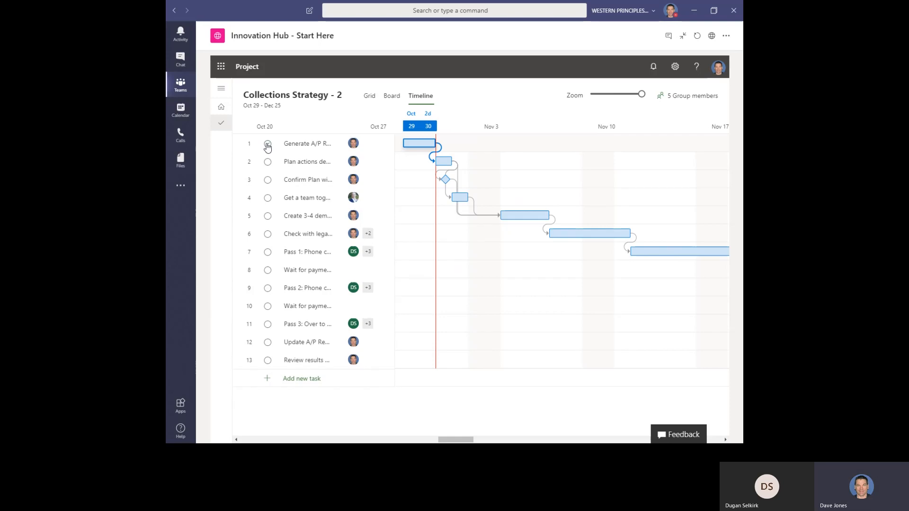
pyautogui.click(268, 145)
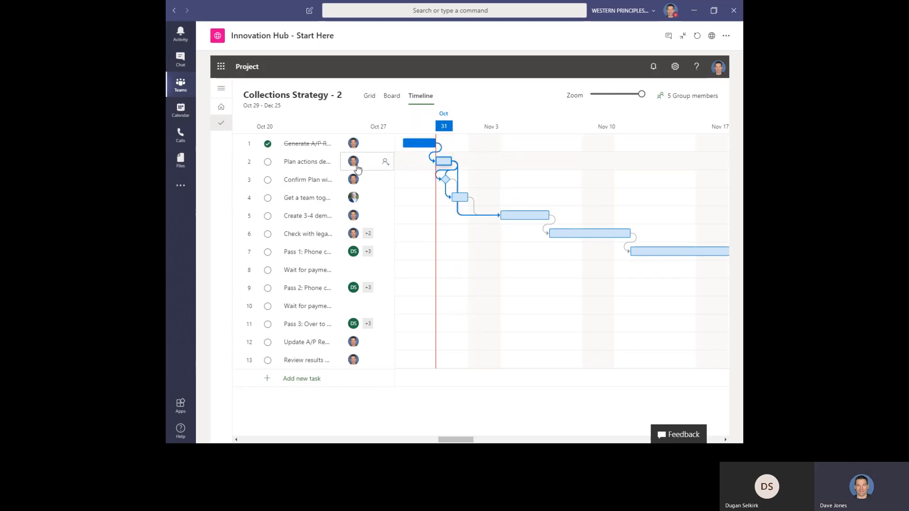
# Open the details of the Plan actions depending on $$ amount task and set % Complete to 25.
pyautogui.click(332, 164)
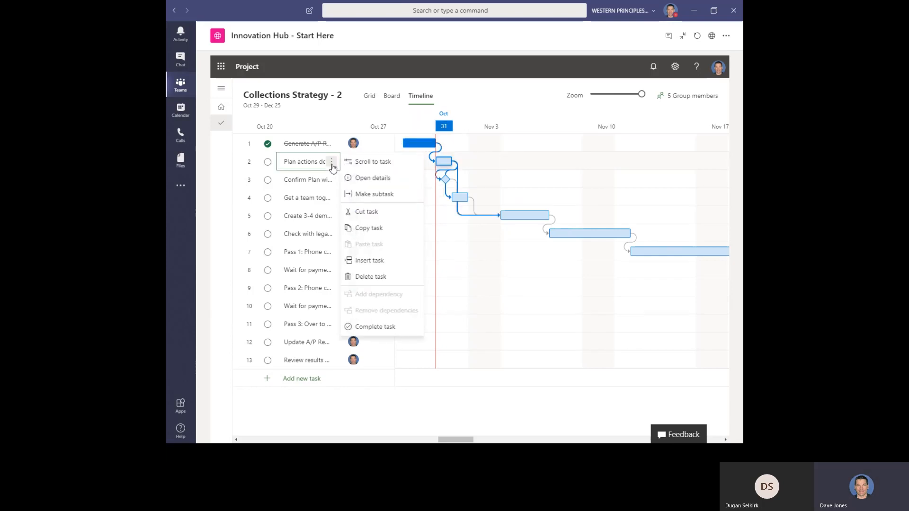
pyautogui.click(359, 179)
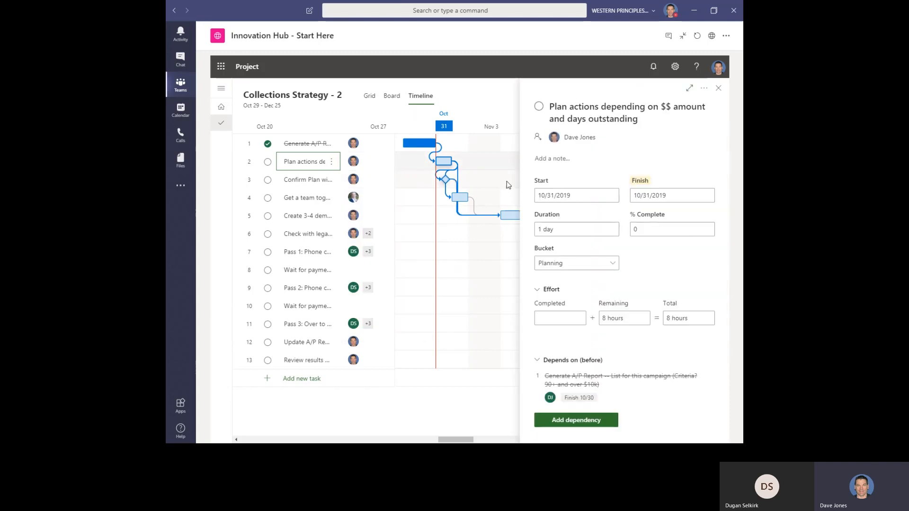
pyautogui.click(649, 229)
pyautogui.write('25')
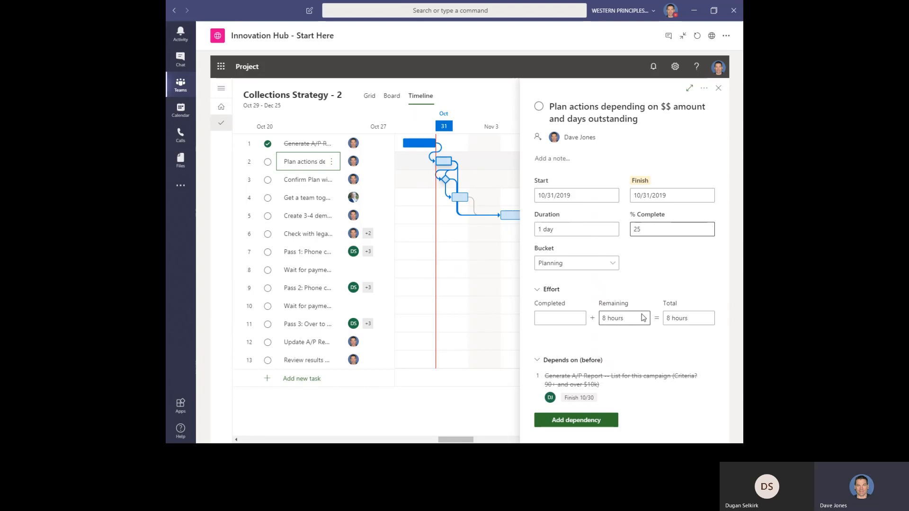
# Set the task's remaining effort to 10 hours and close the details.
pyautogui.click(612, 294)
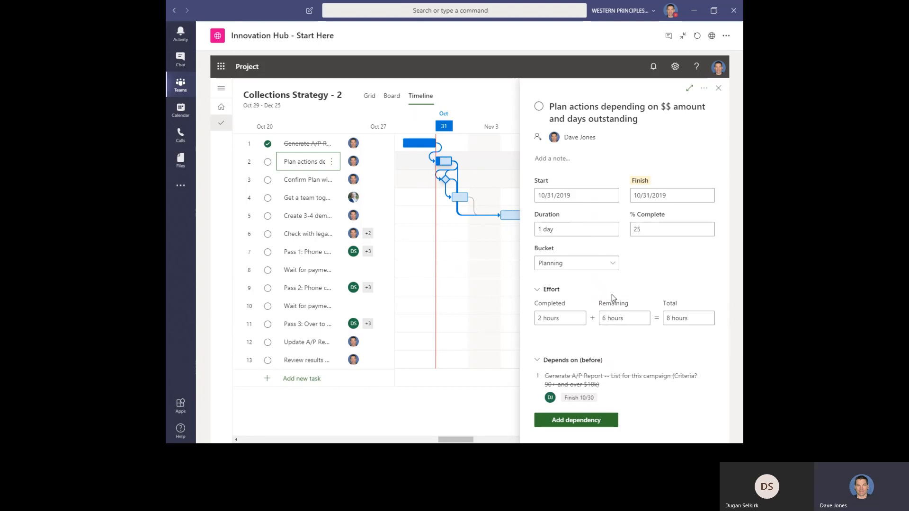
pyautogui.tripleClick(627, 319)
pyautogui.write('10')
pyautogui.press('Return')
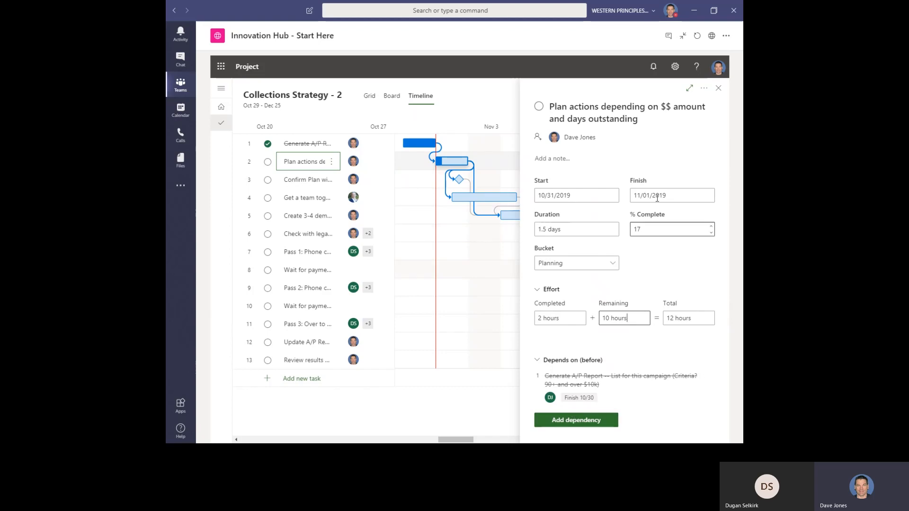
pyautogui.click(722, 92)
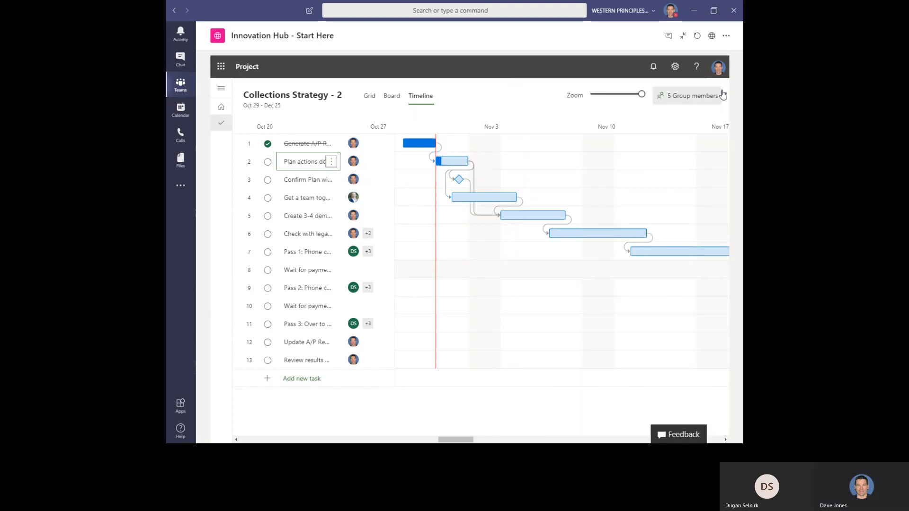
# On the Board, move the Confirm Plan with VP task to Completed.
pyautogui.click(397, 100)
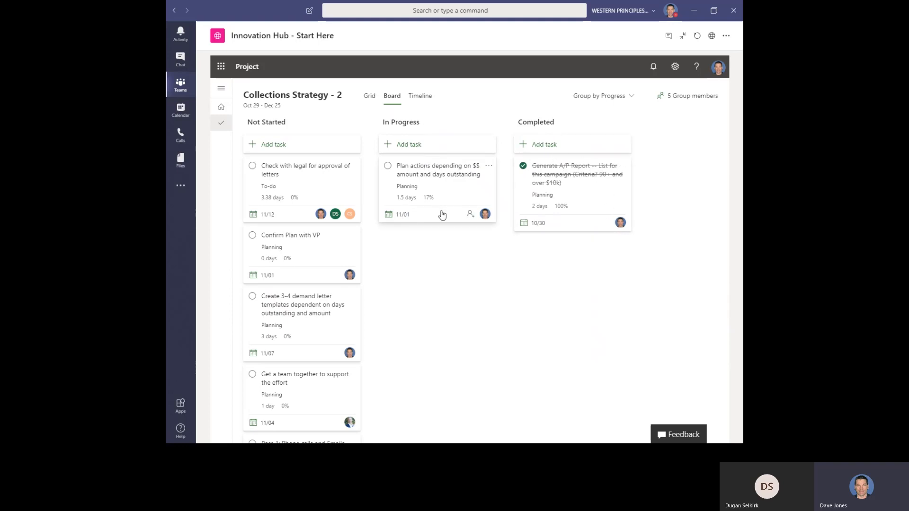
pyautogui.moveTo(302, 241); pyautogui.dragTo(431, 244)
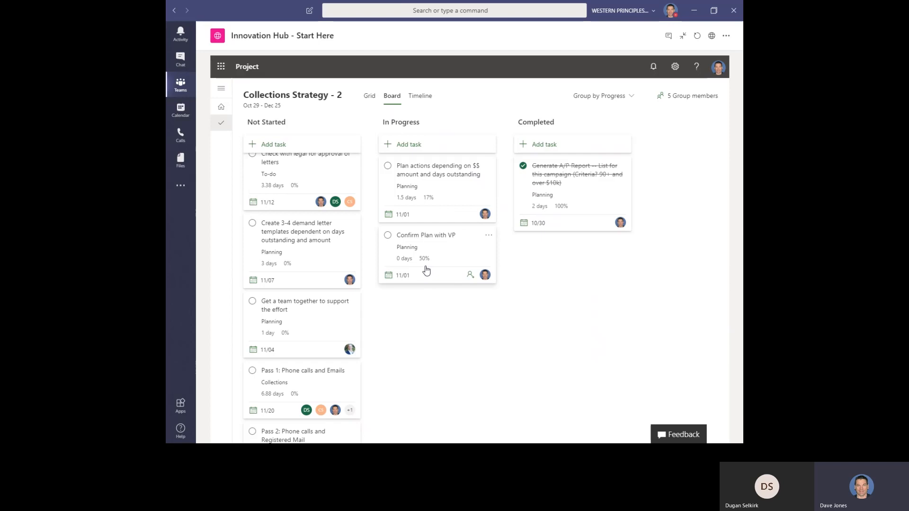
pyautogui.moveTo(429, 238); pyautogui.dragTo(585, 285)
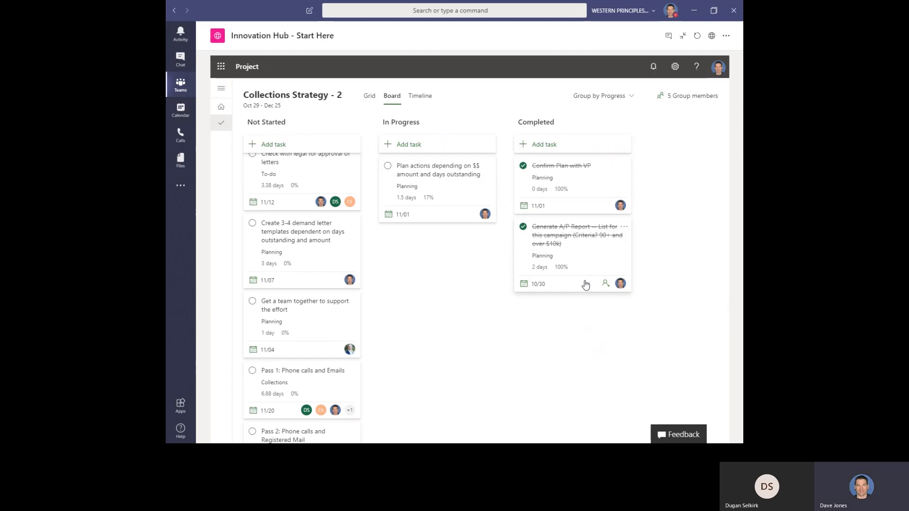
# Switch the Collections Strategy - 2 project to the Timeline view and zoom out to review the schedule.
pyautogui.click(421, 98)
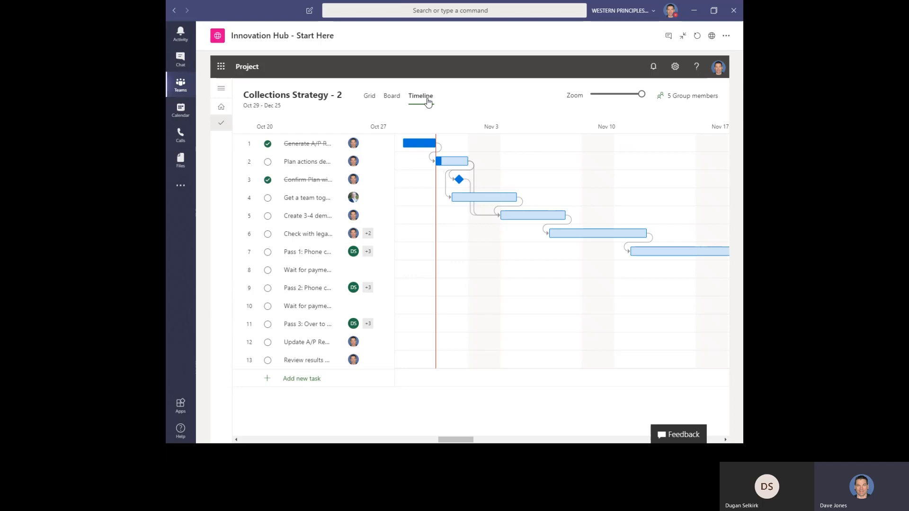
pyautogui.moveTo(642, 94); pyautogui.dragTo(616, 95)
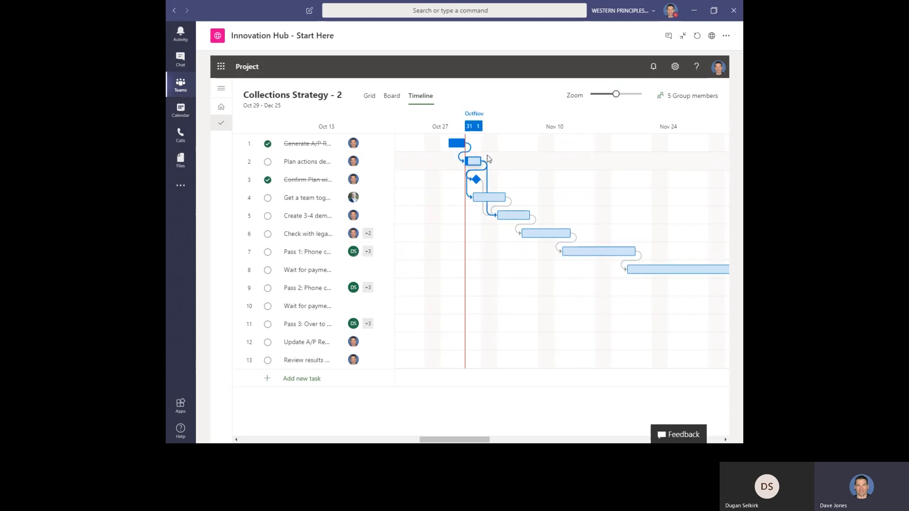
# Open the Power BI Dashboards tab in the Finance Innovation Hub channel and browse the Portfolio Timeline page and its Project Progress and Project Manager filters.
pyautogui.click(683, 38)
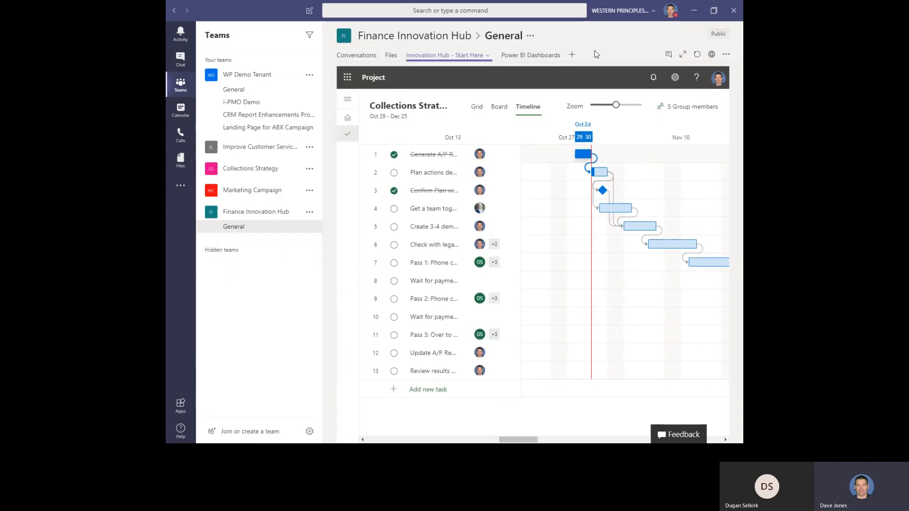
pyautogui.click(534, 56)
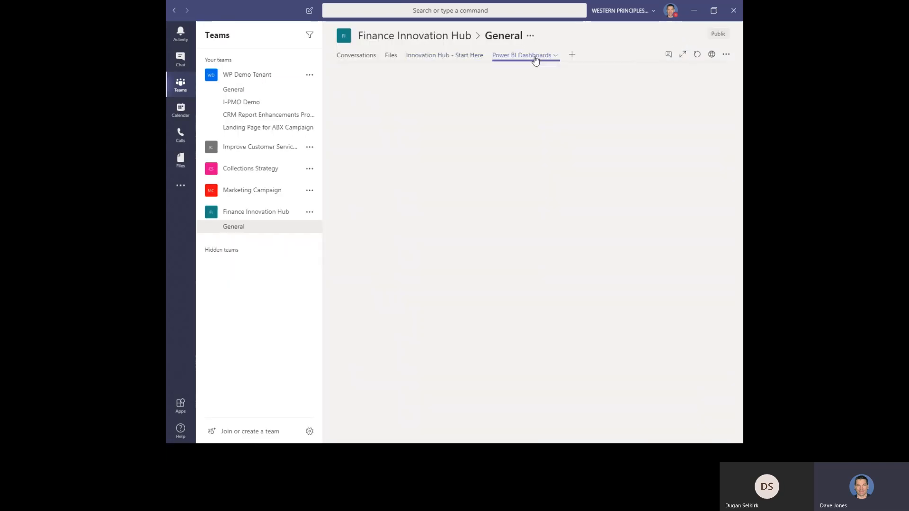
pyautogui.click(683, 55)
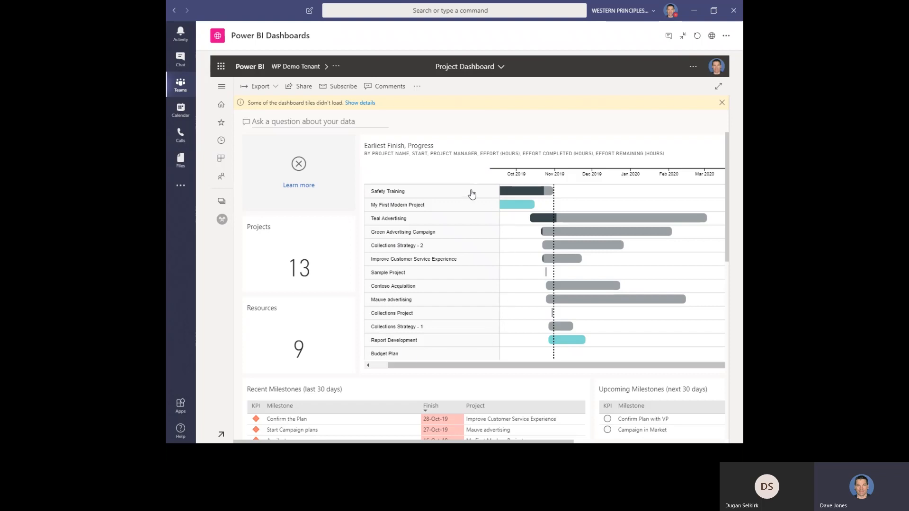
pyautogui.click(474, 275)
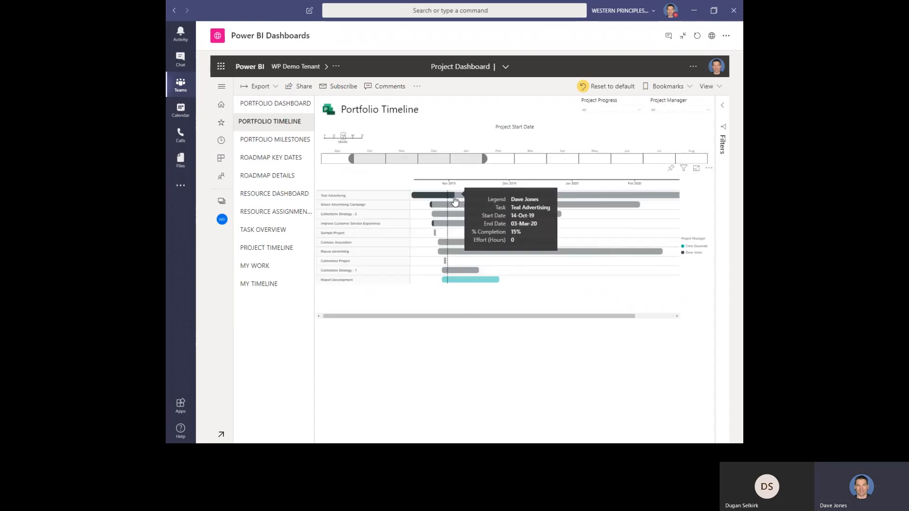
pyautogui.click(639, 111)
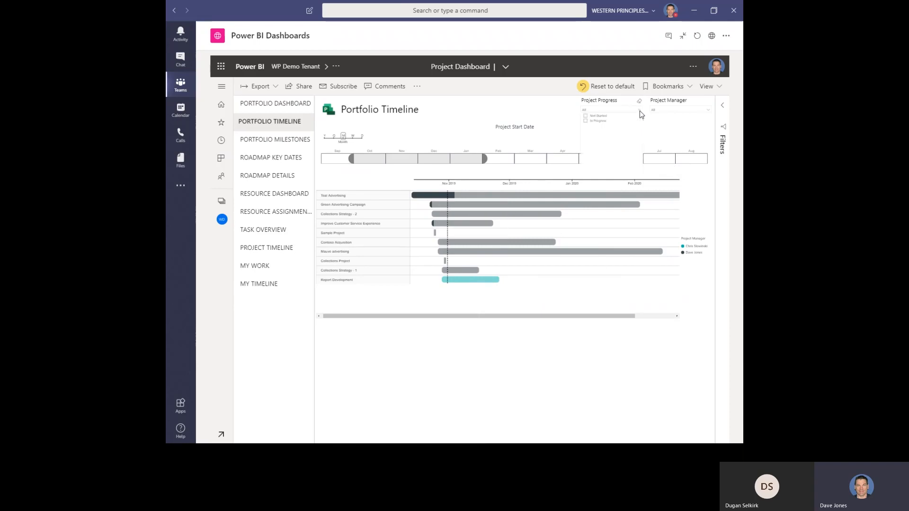
pyautogui.click(709, 112)
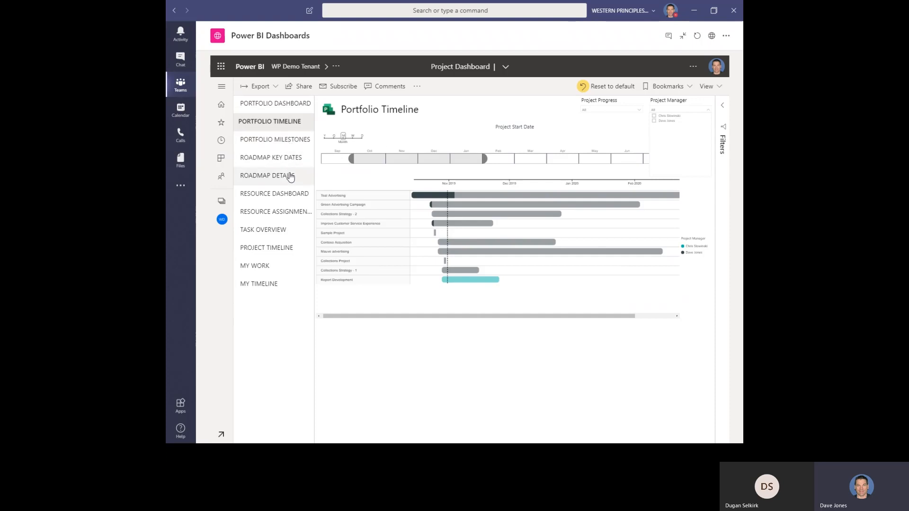
# Browse the Resource Assignments, Resource Dashboard and Project Timeline report pages of the project dashboard.
pyautogui.click(283, 216)
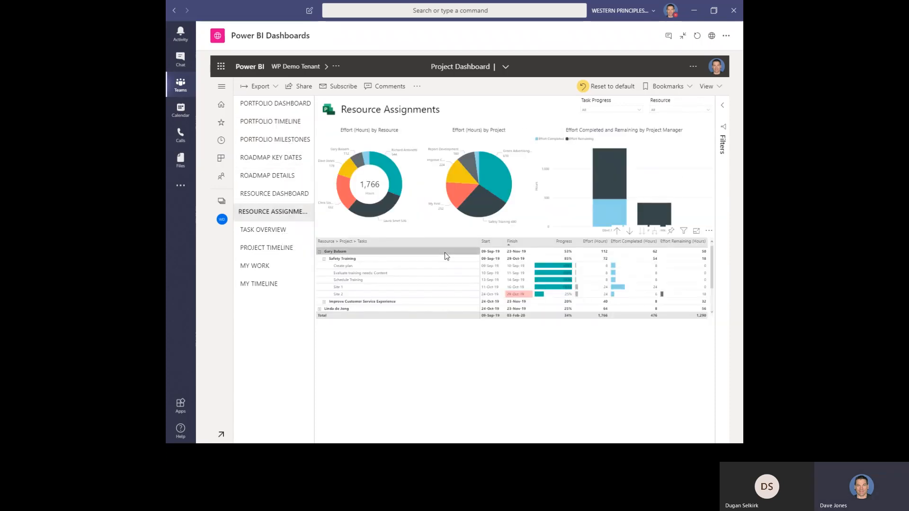
pyautogui.click(274, 196)
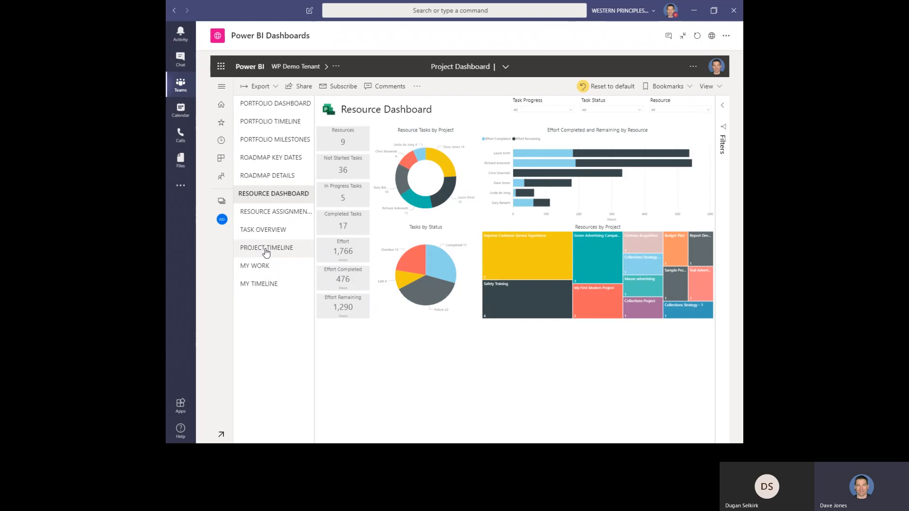
pyautogui.click(266, 250)
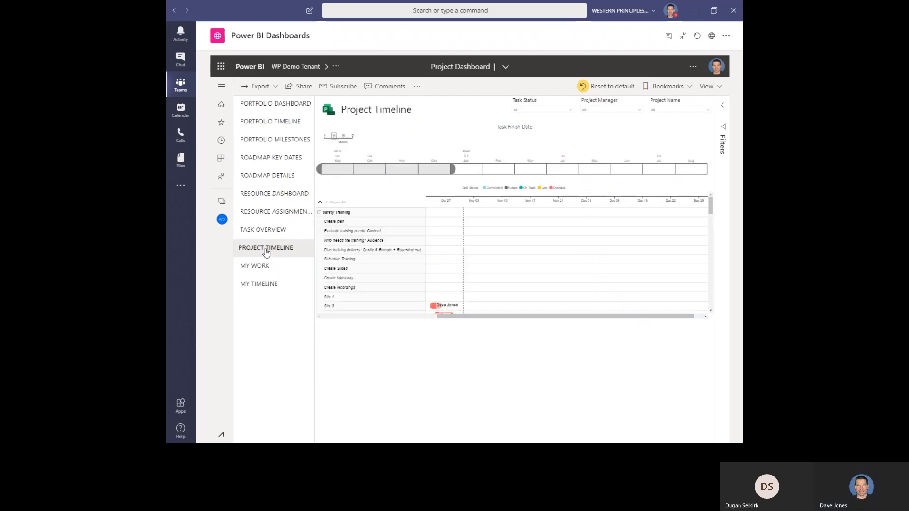
pyautogui.scroll(-5, 448, 288)
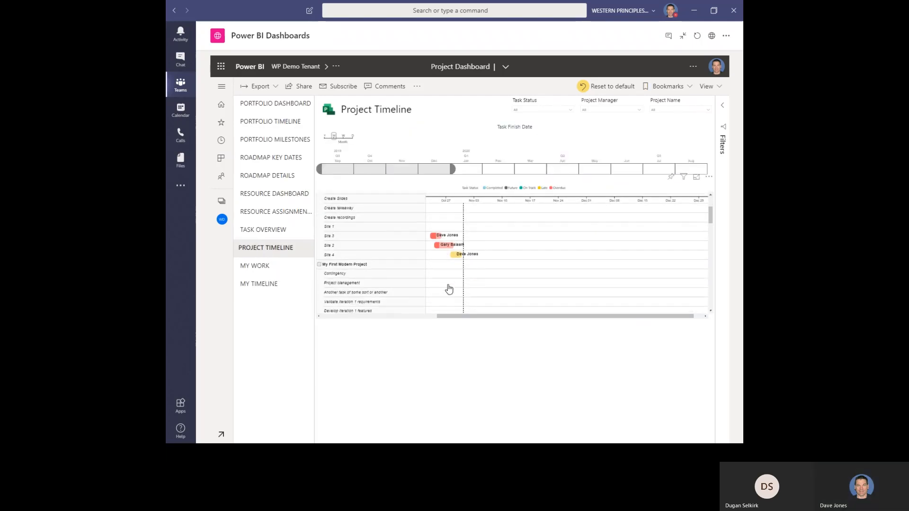
pyautogui.scroll(1, 449, 289)
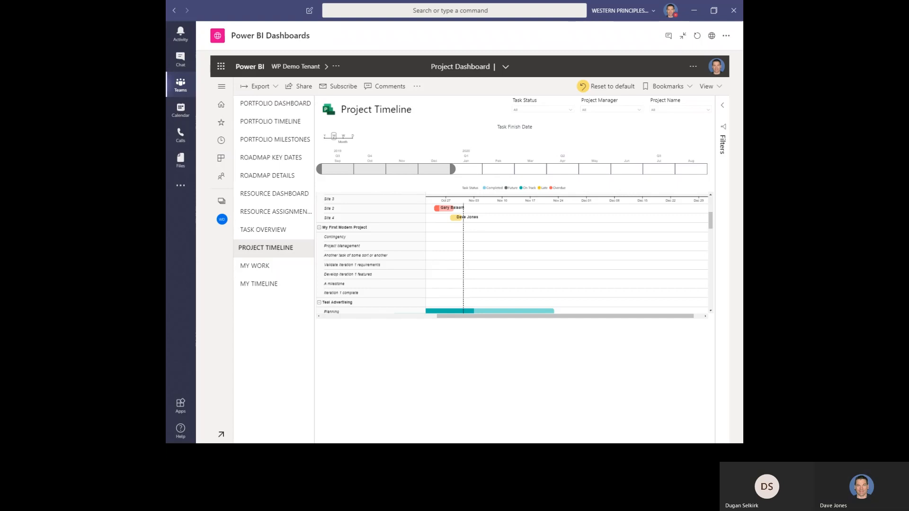
pyautogui.hotkey('alt', 'Tab')
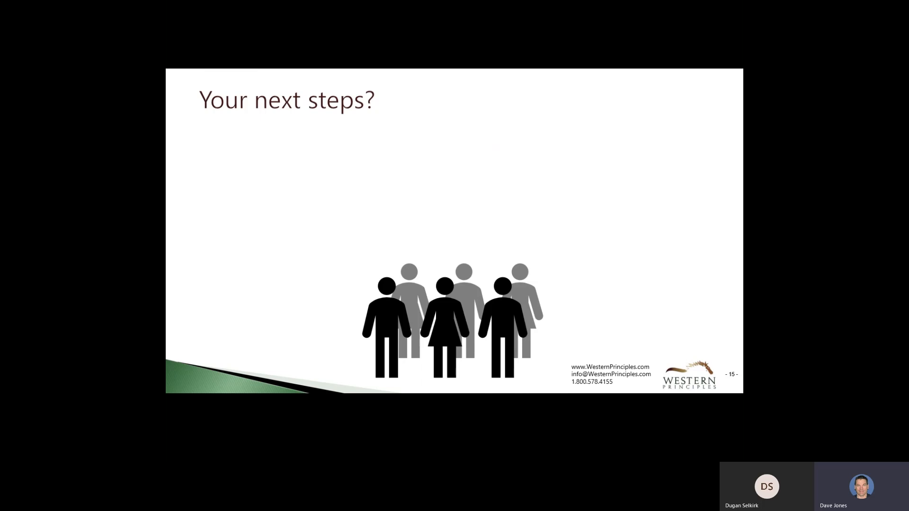
pyautogui.press('Right')
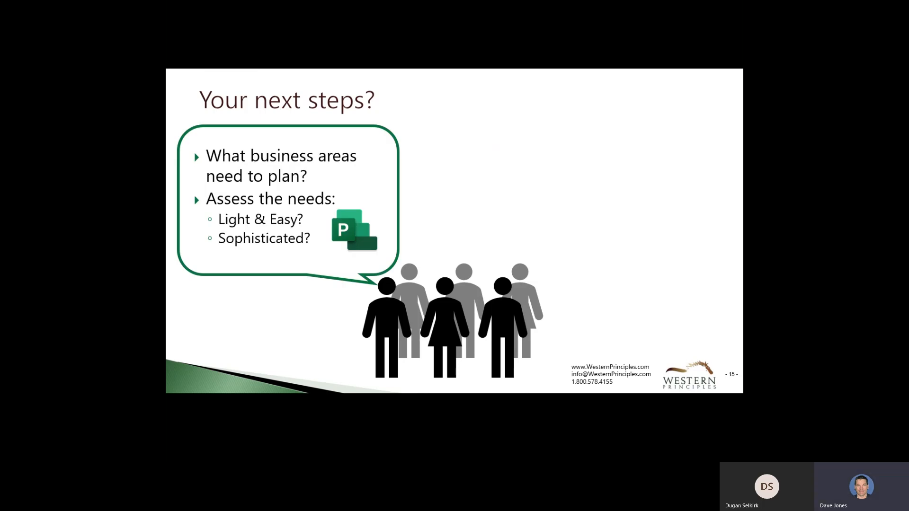